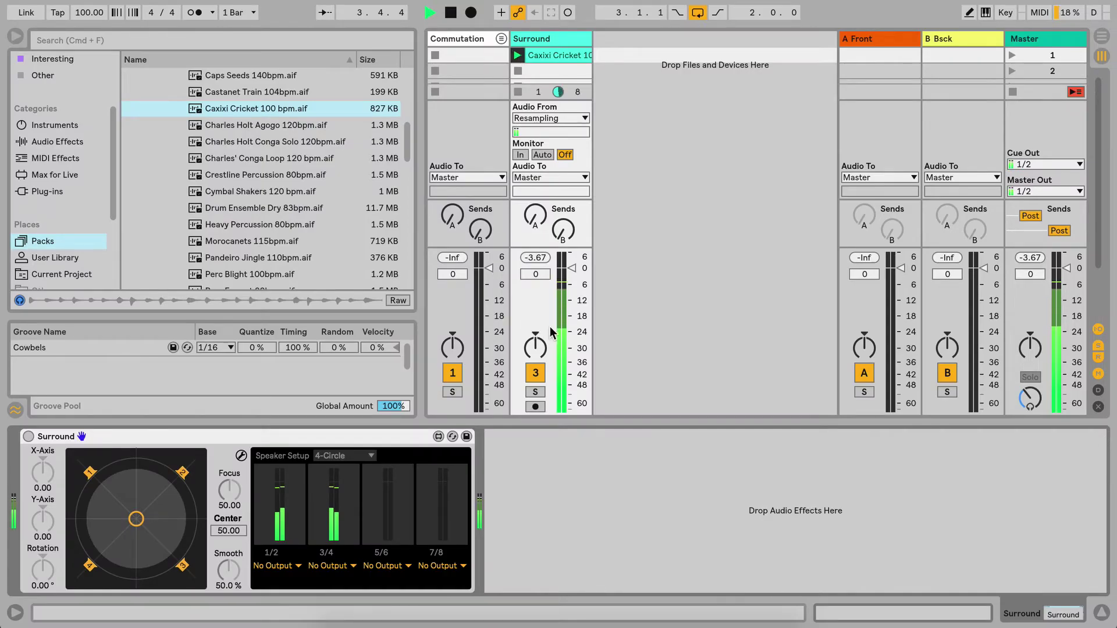
- Collapse and re-expand the Surround device and switch it on
double_click(167, 438)
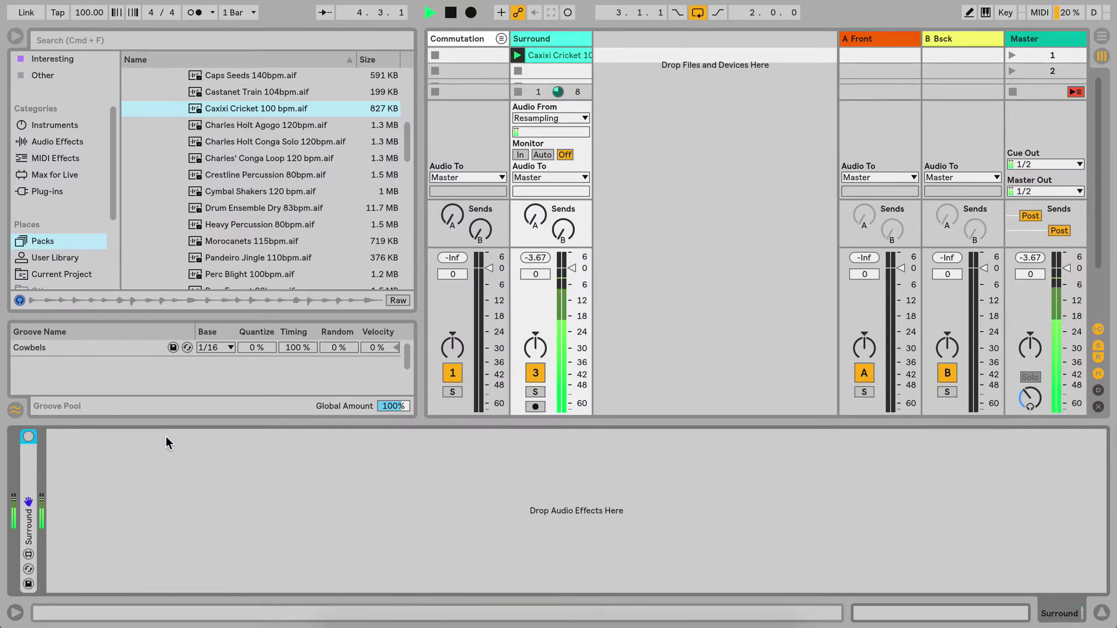
double_click(32, 456)
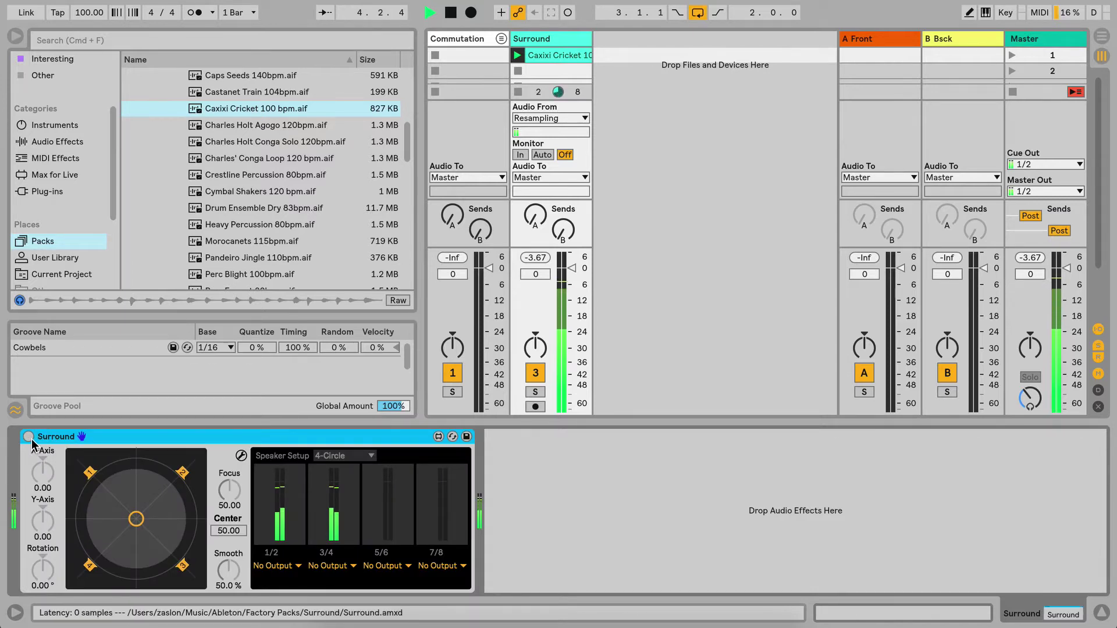
click(28, 437)
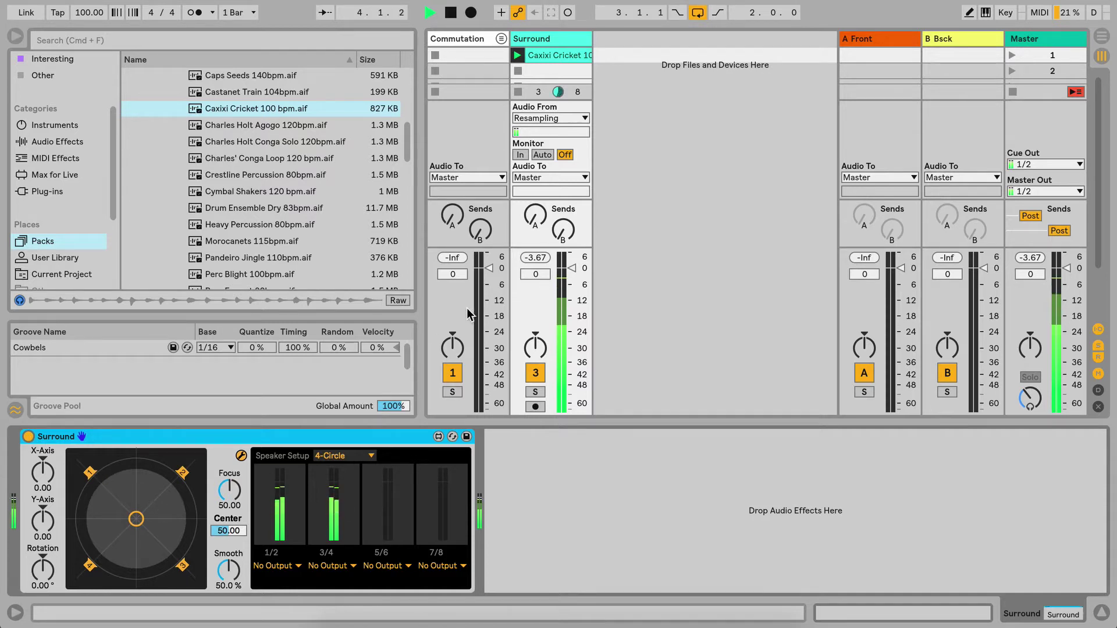
- Set the Surround track's Audio To to Sends Only and route the device's 1/2 output to A-Front
click(558, 177)
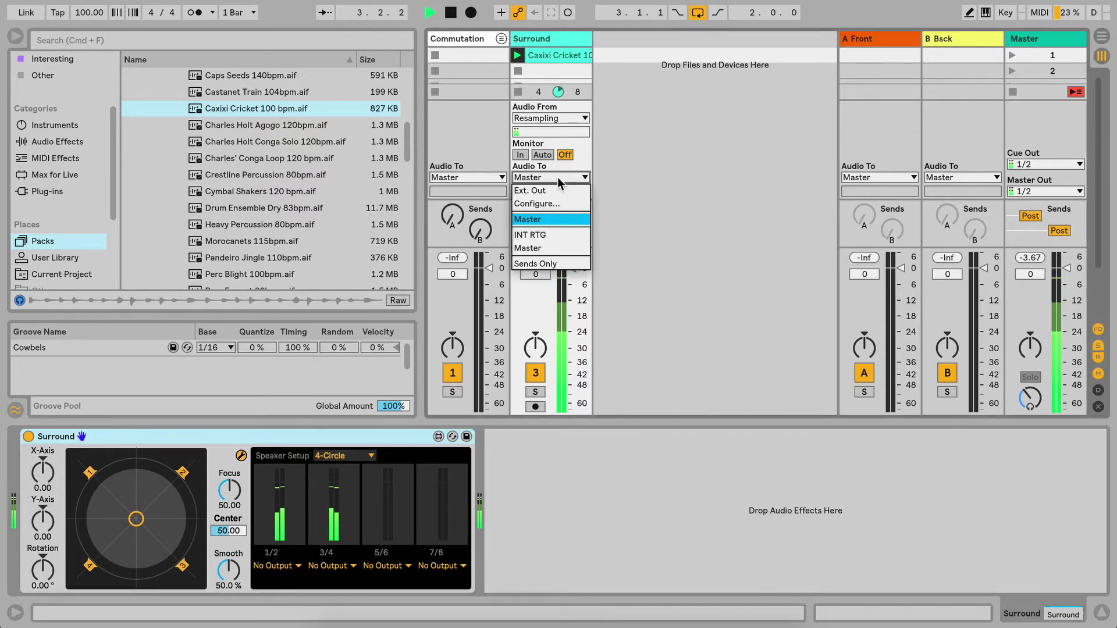
click(549, 265)
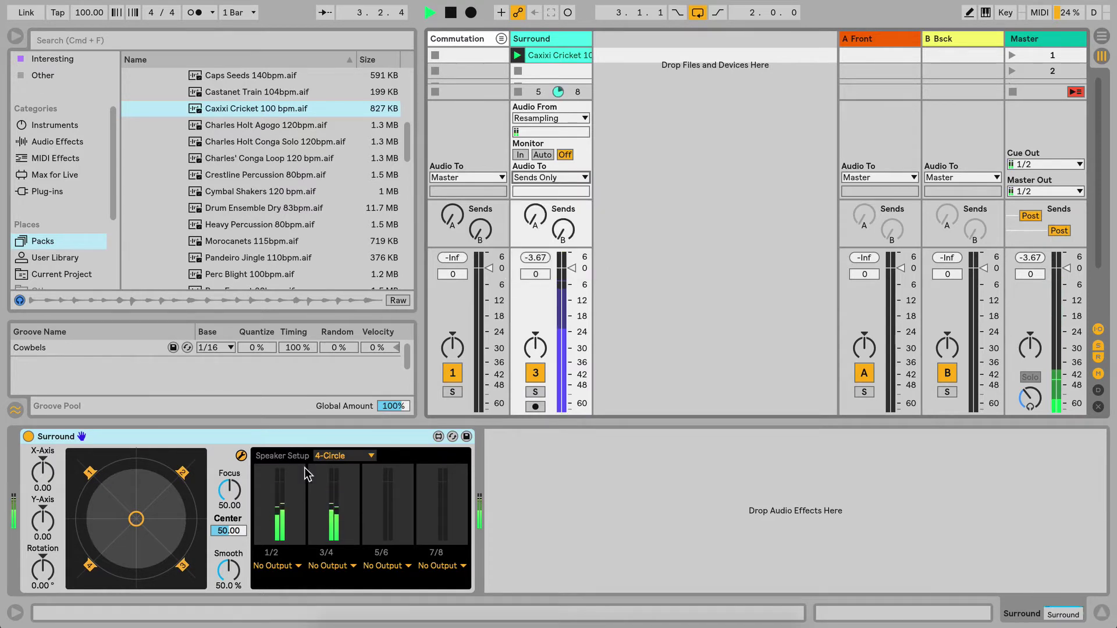
click(297, 566)
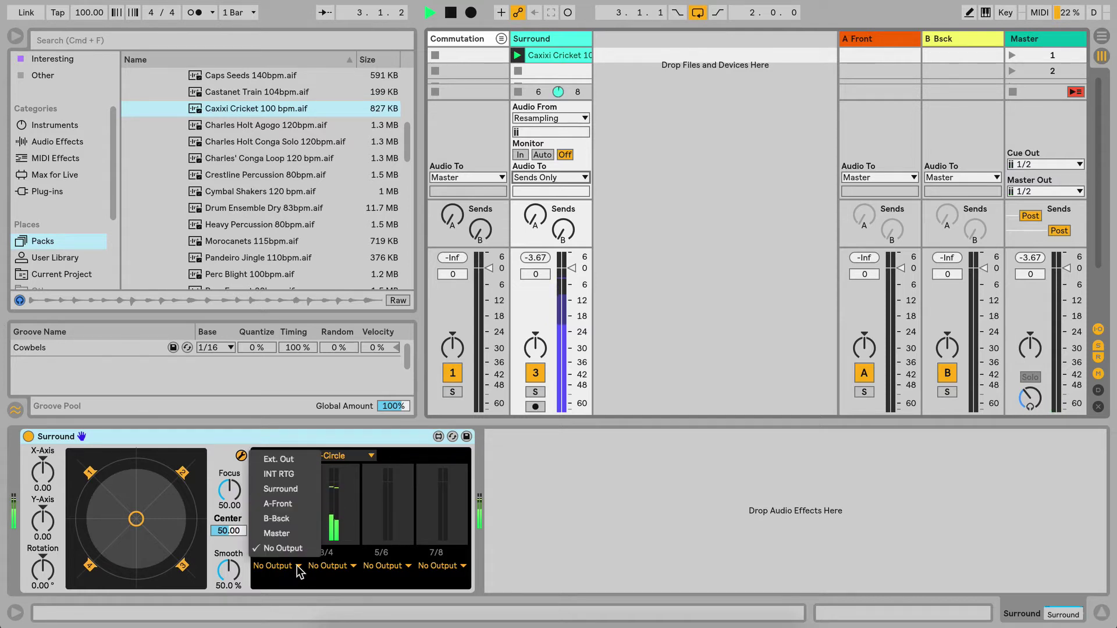
click(300, 503)
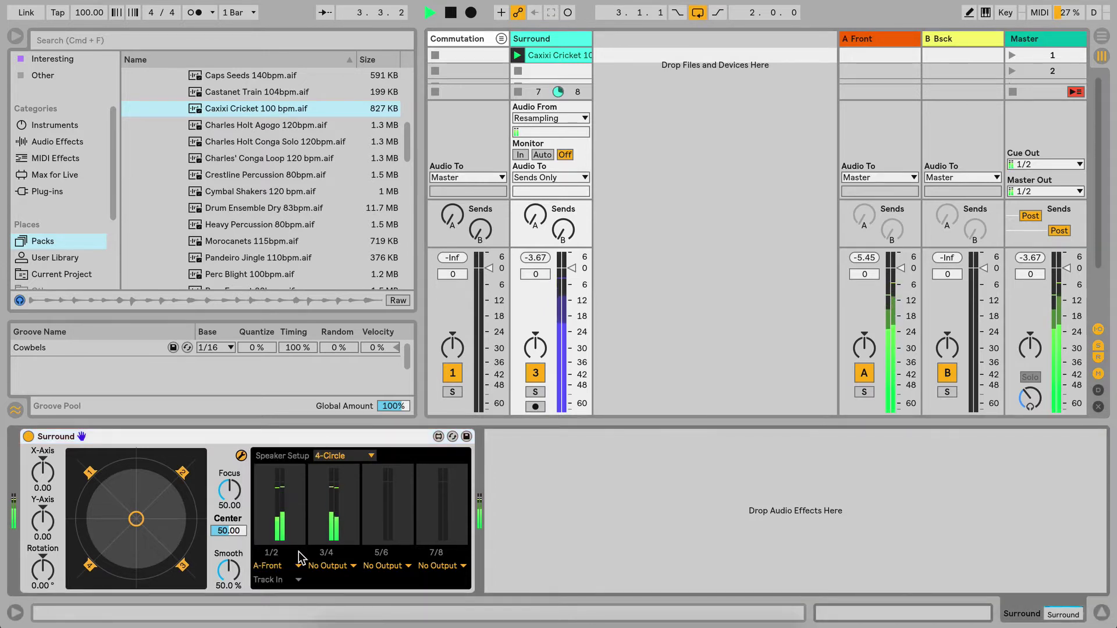
- Inspect the A Front return's Audio Effect Rack by soloing its L and R chains one after the other
click(869, 39)
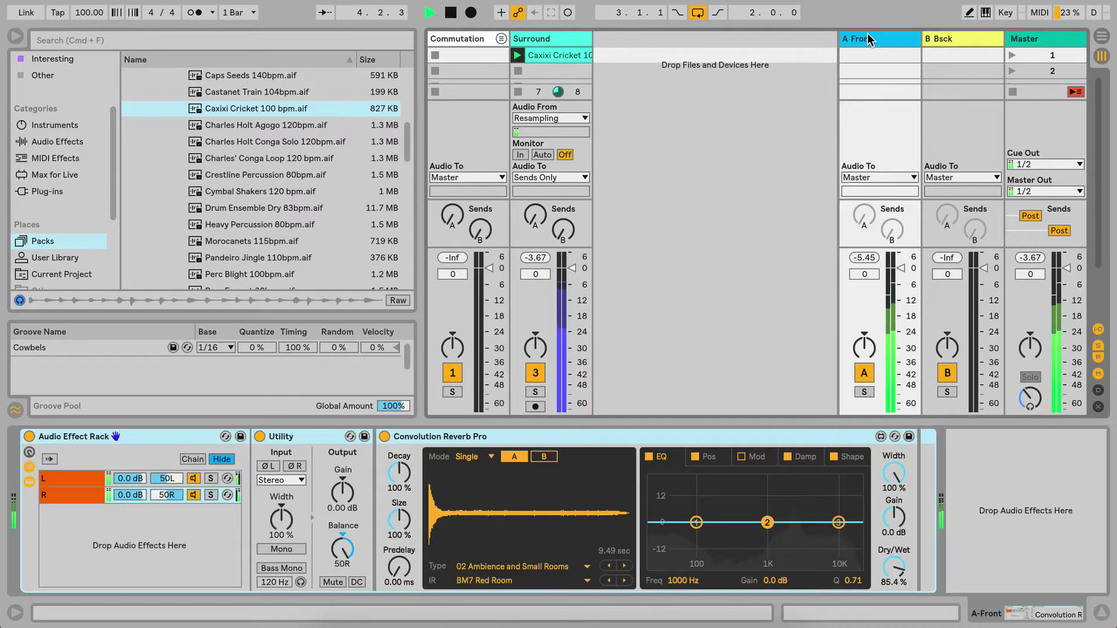
click(76, 482)
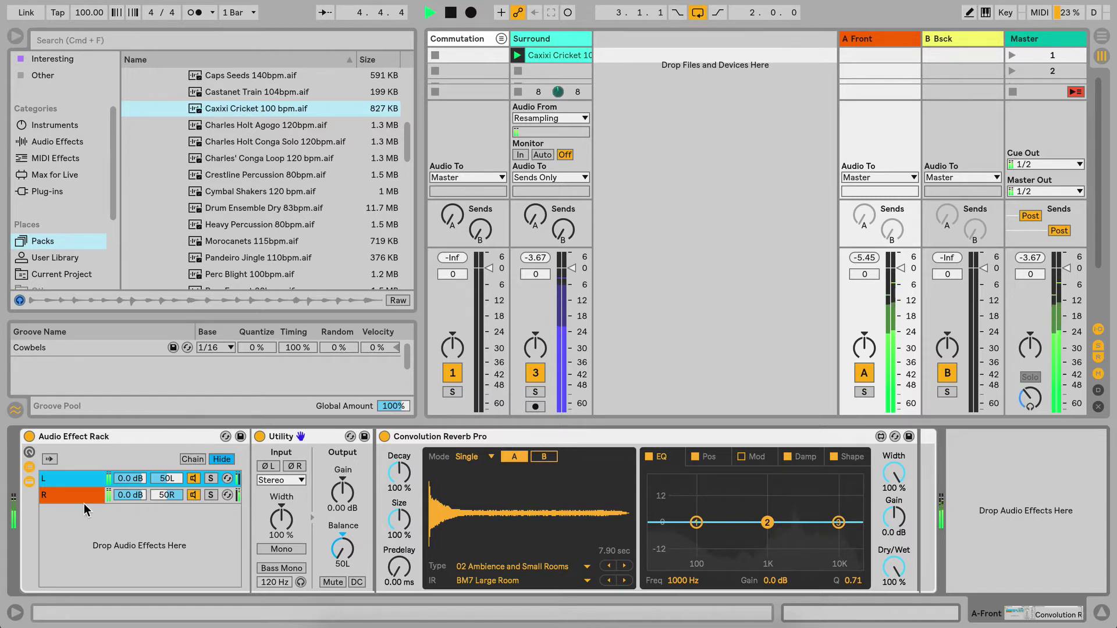
click(212, 479)
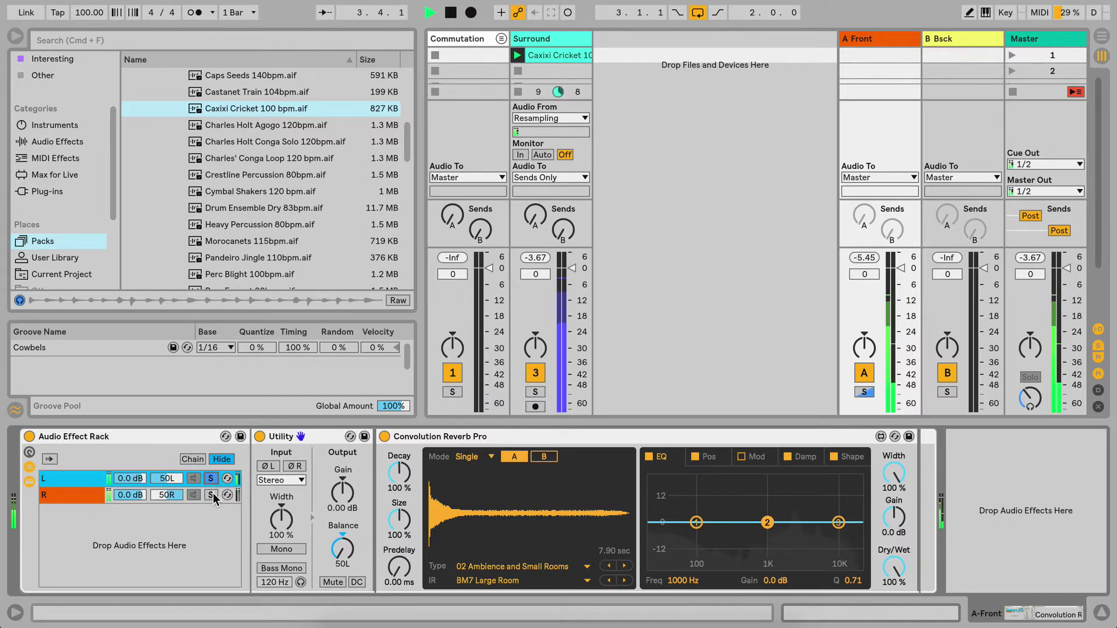
click(211, 495)
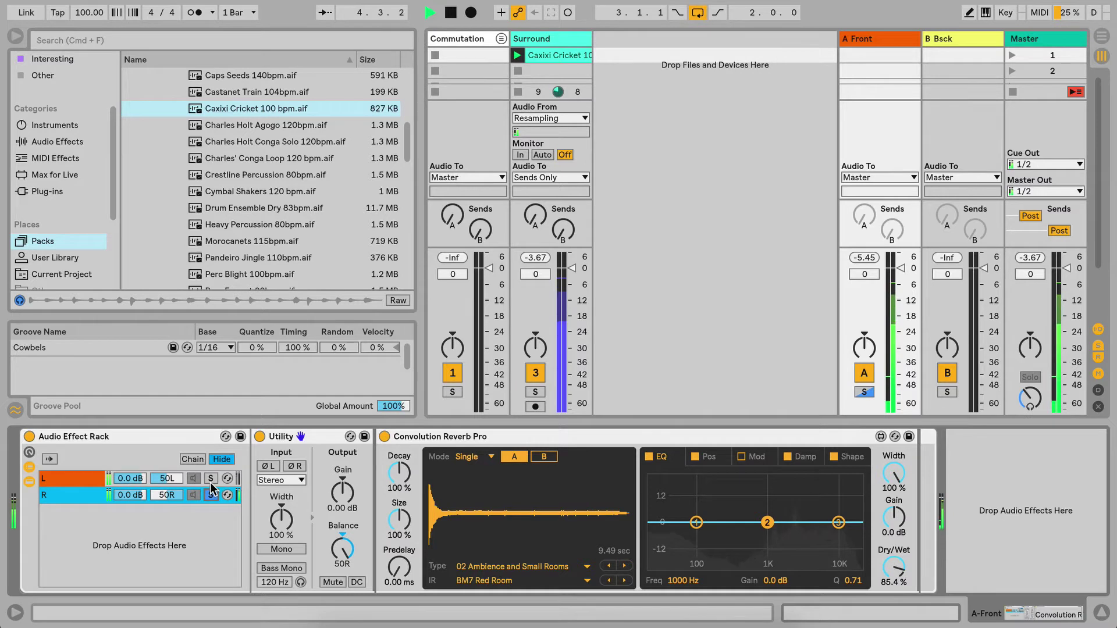
key(Left)
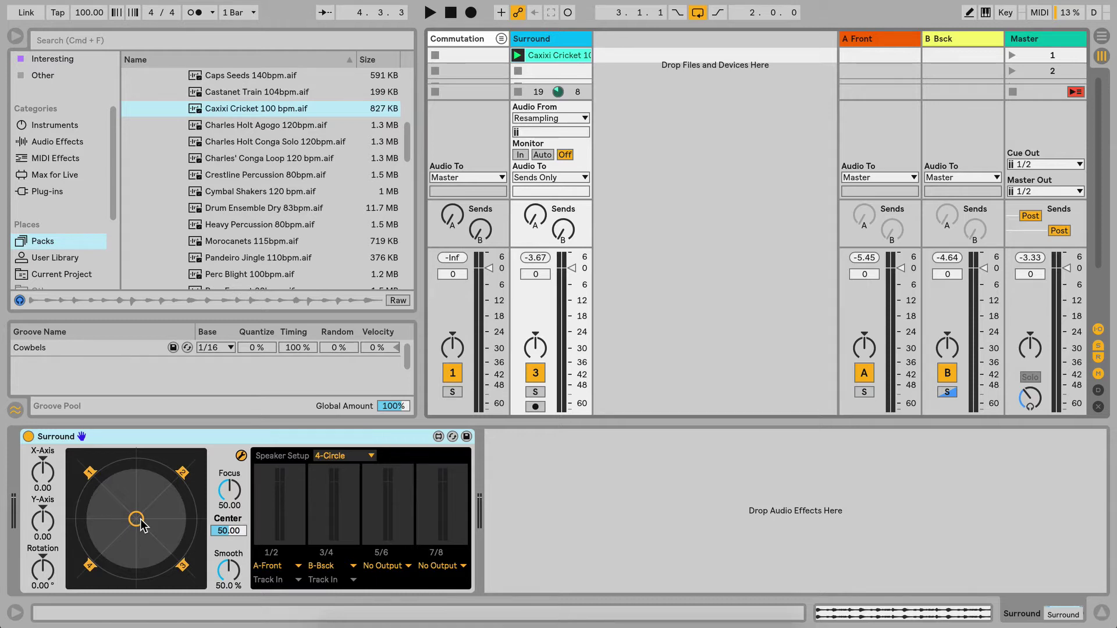
- Start playback and move the sound source by setting X-Axis to 1.00 and sweeping Y-Axis from 1.00 to -1.00
key(space)
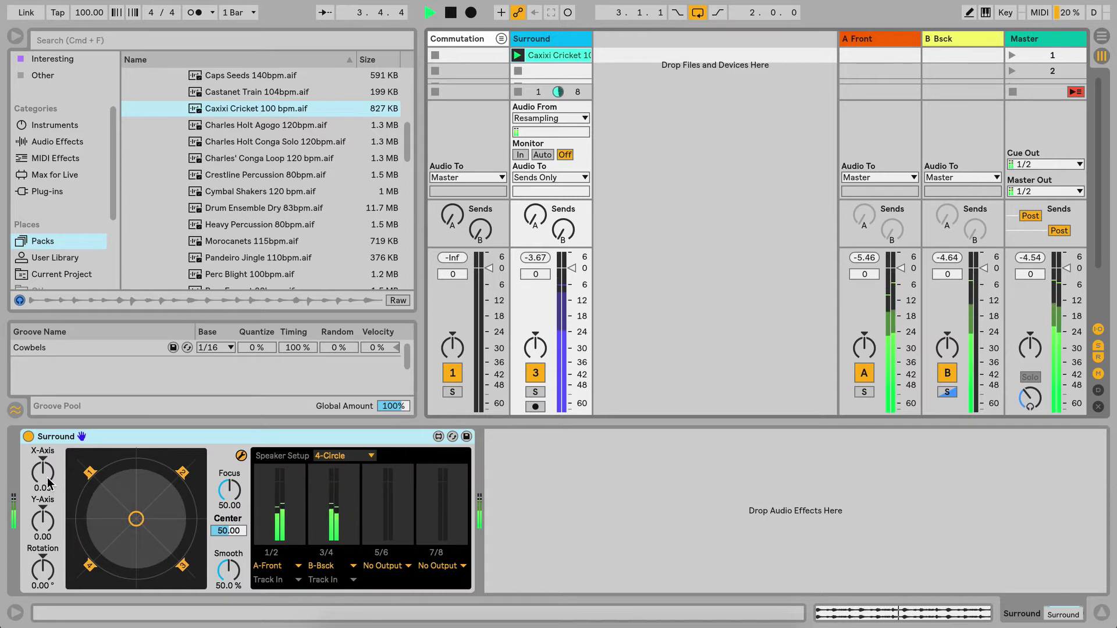
drag(49, 483, 28, 445)
drag(39, 460, 46, 318)
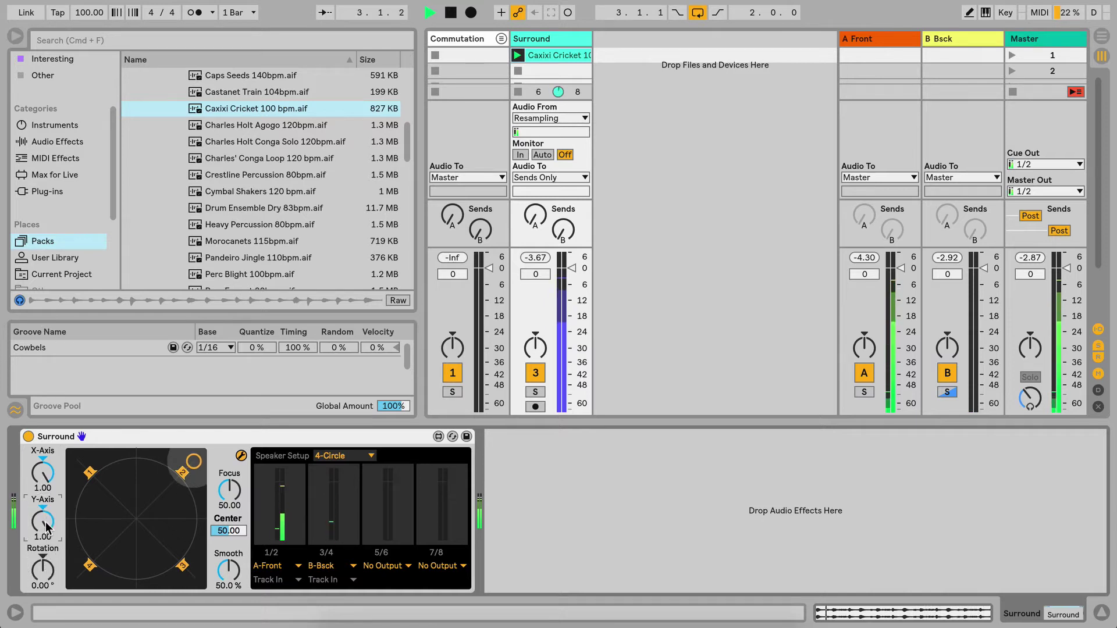
drag(47, 528, 48, 625)
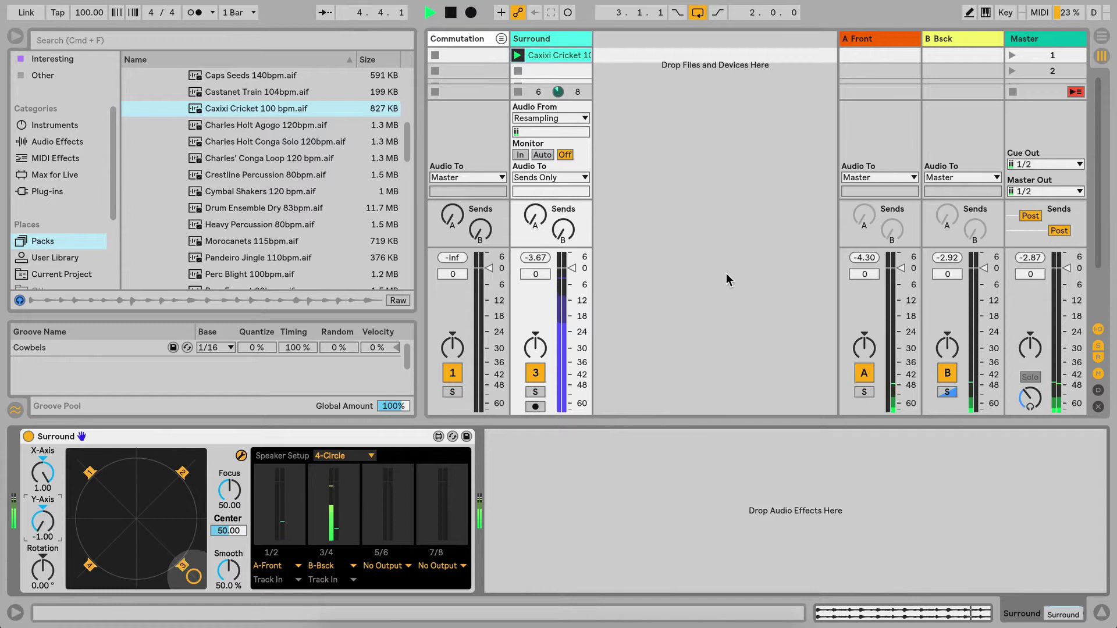
- Turn off solo on the L chain of the B Bsck return's rack and reselect the Surround track
click(958, 39)
click(210, 478)
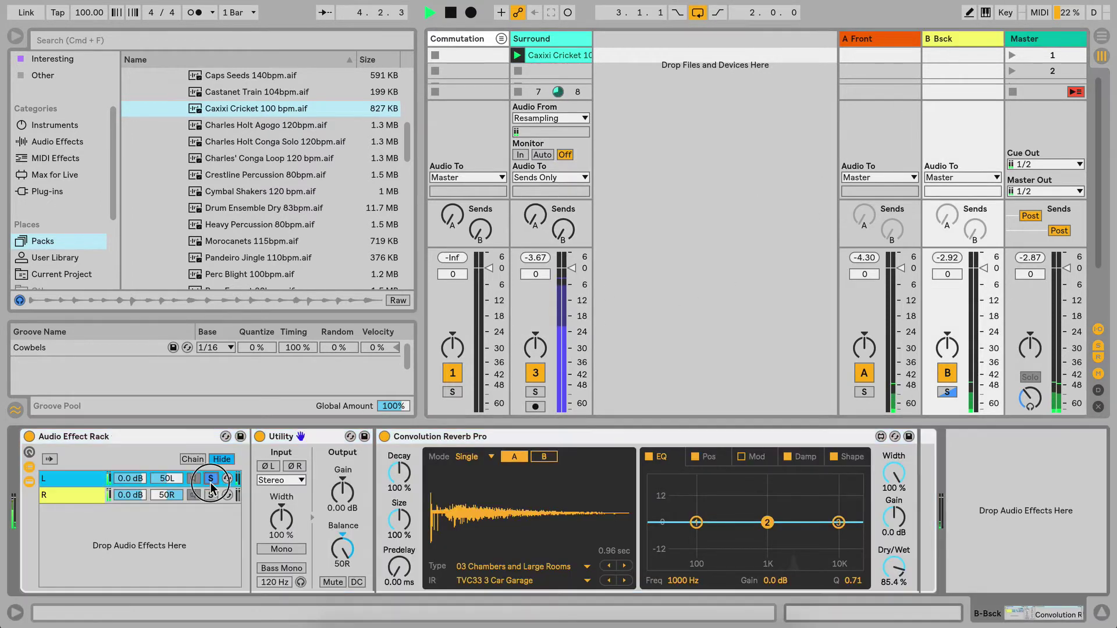
click(542, 40)
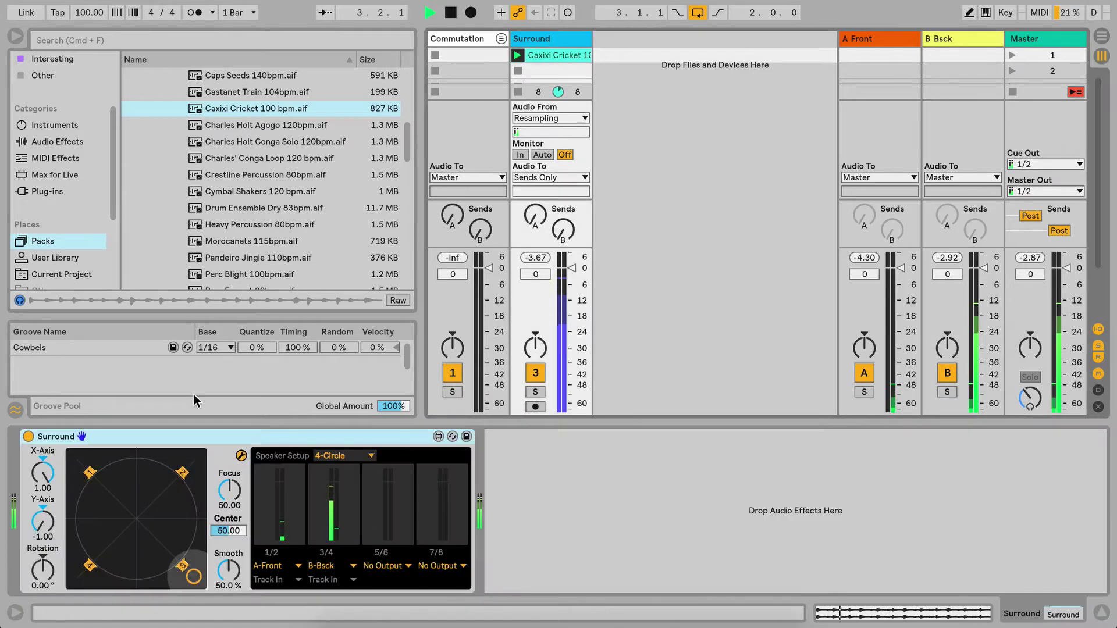
- Adjust the X-Axis, reset Rotation to 0.00° and move the sound source to about X -0.30, Y 0.83
drag(43, 473, 42, 523)
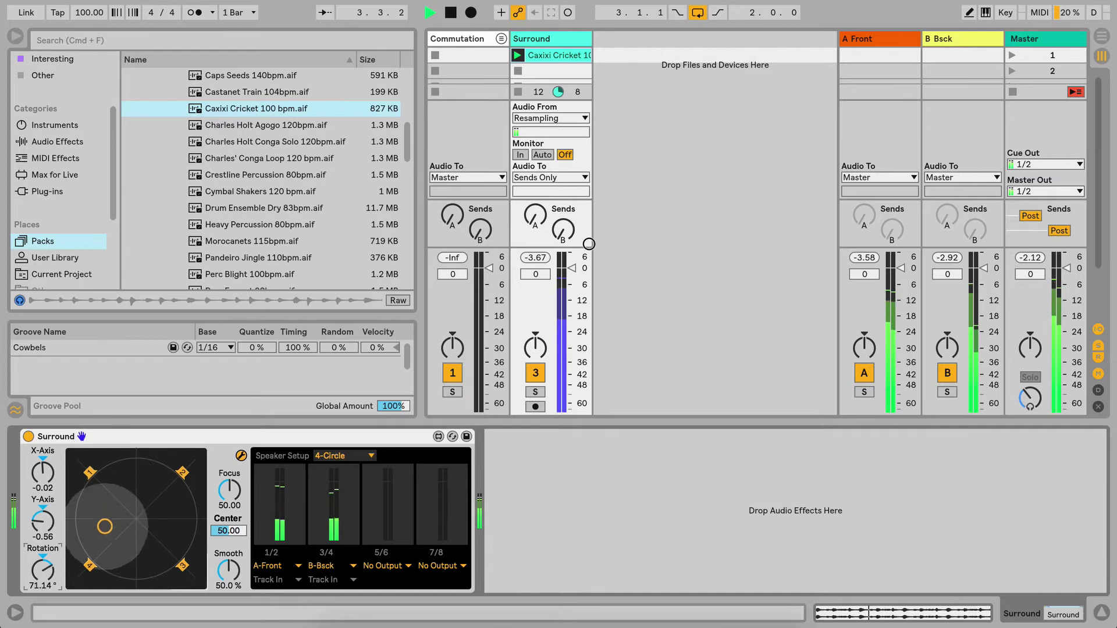
double_click(43, 557)
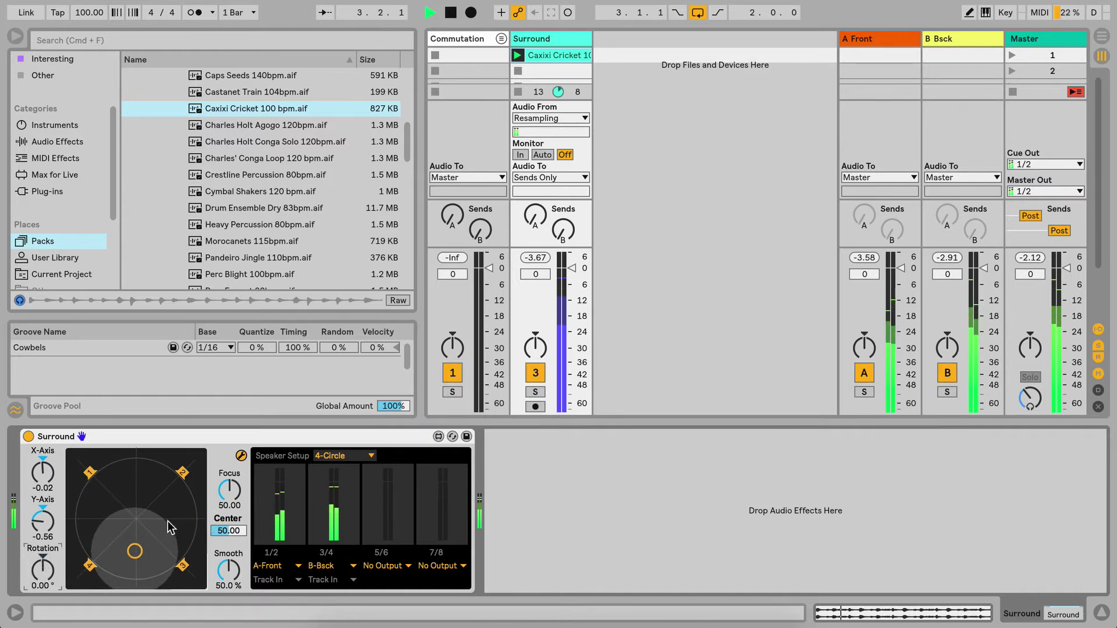
drag(140, 556, 120, 475)
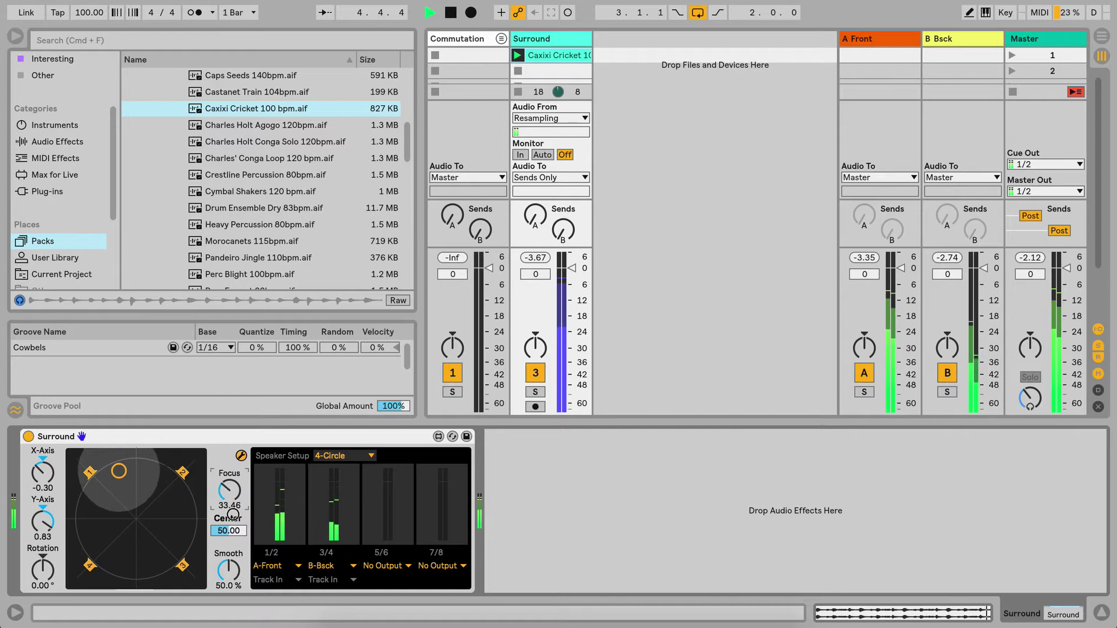
- Compare Focus at 0.00 and 100.00 while moving the sound source, leaving Focus at 100.00
drag(233, 534, 236, 564)
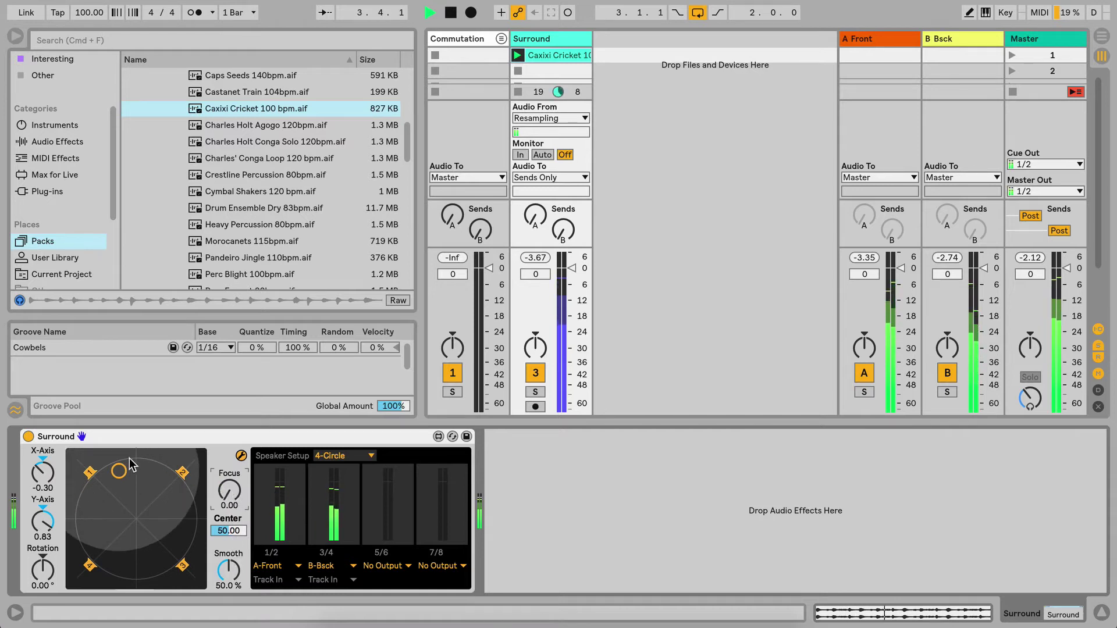
drag(129, 464, 149, 494)
drag(229, 490, 242, 311)
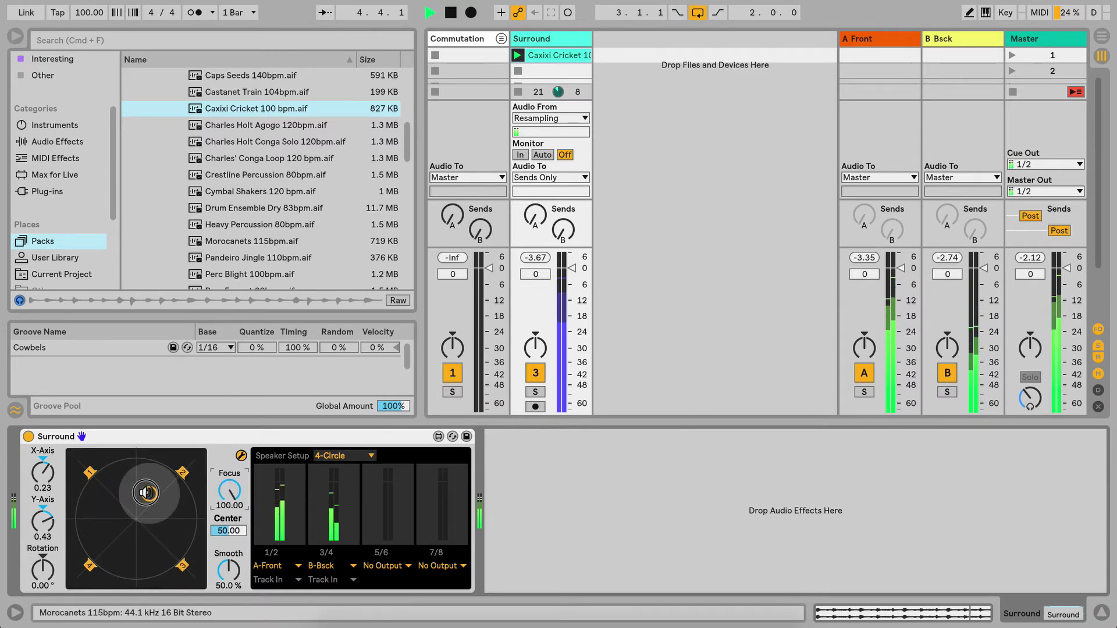
- Raise Center to 100.00 and move the sound source around the middle of the field to about X -0.08, Y 0.17
drag(145, 492, 138, 519)
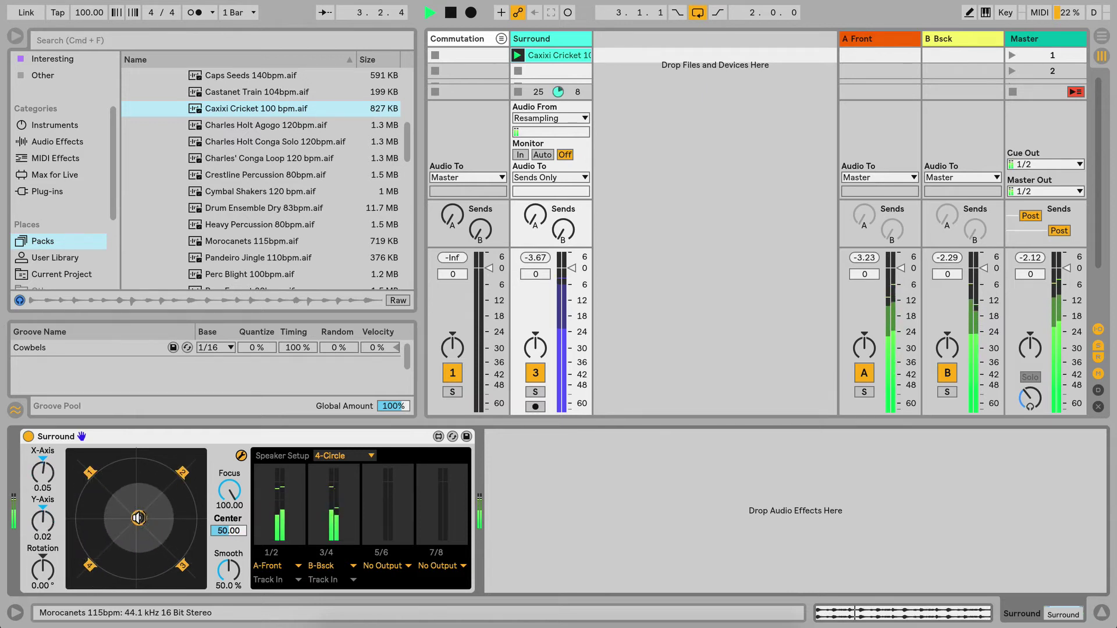
drag(228, 530, 225, 432)
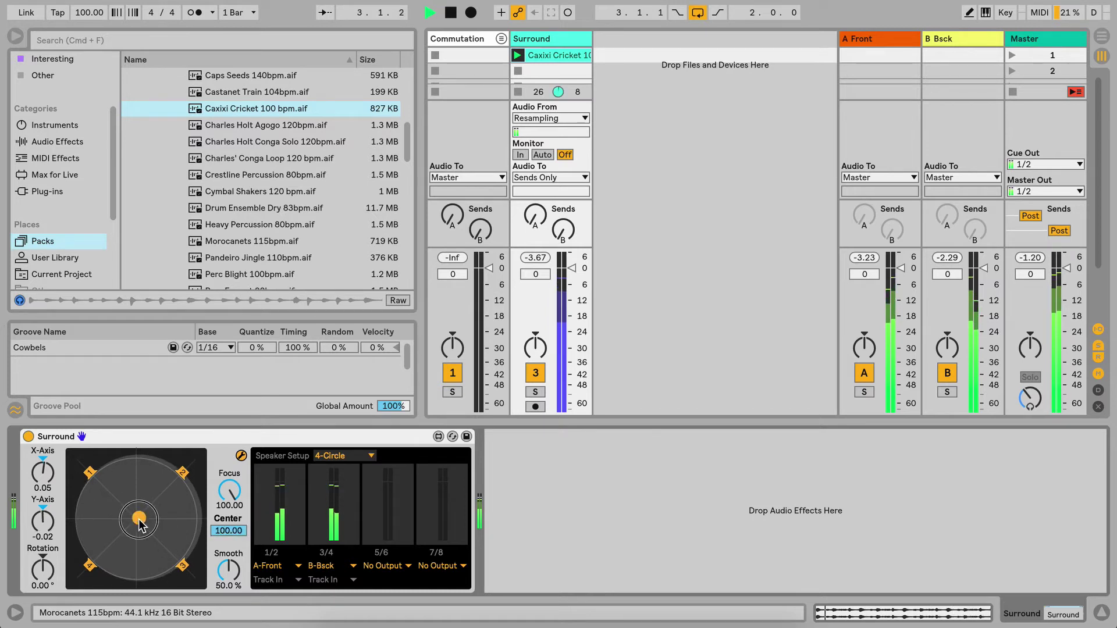
mouse_move(140, 519)
mouse_down()
mouse_move(125, 495)
mouse_move(134, 464)
mouse_move(139, 567)
mouse_move(116, 559)
mouse_move(134, 511)
mouse_move(81, 520)
mouse_move(185, 518)
mouse_move(89, 518)
mouse_move(132, 509)
mouse_up()
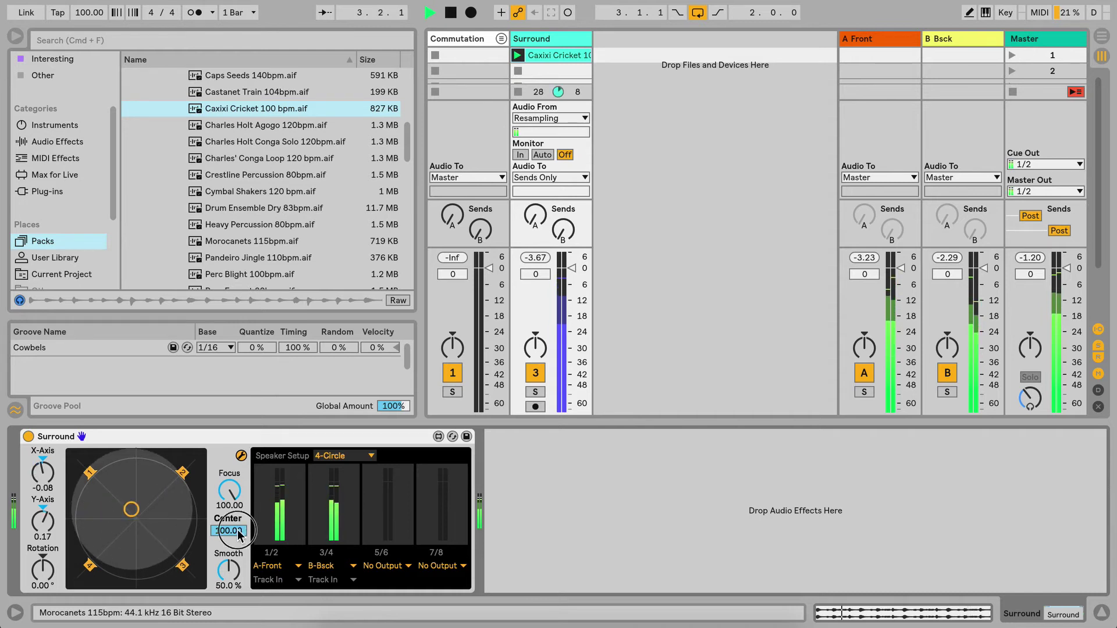
- Lower Center to 0.79 and move the sound source around the middle of the field again
drag(239, 534, 239, 593)
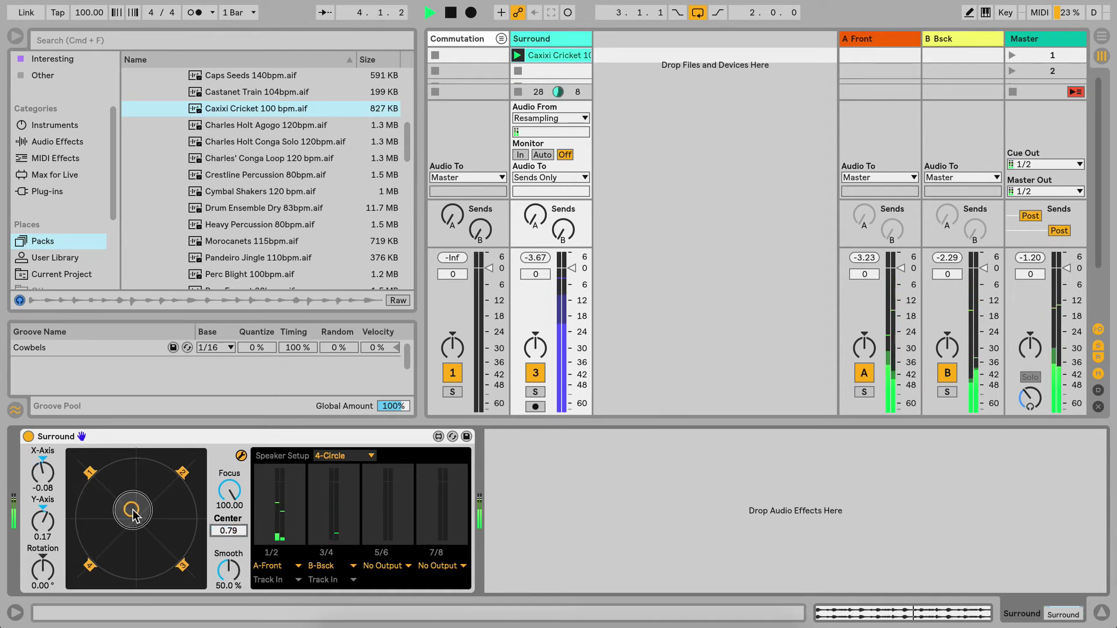
mouse_move(133, 511)
mouse_down()
mouse_move(100, 505)
mouse_move(169, 535)
mouse_move(133, 482)
mouse_move(125, 550)
mouse_move(101, 549)
mouse_move(107, 526)
mouse_move(163, 496)
mouse_move(122, 499)
mouse_up()
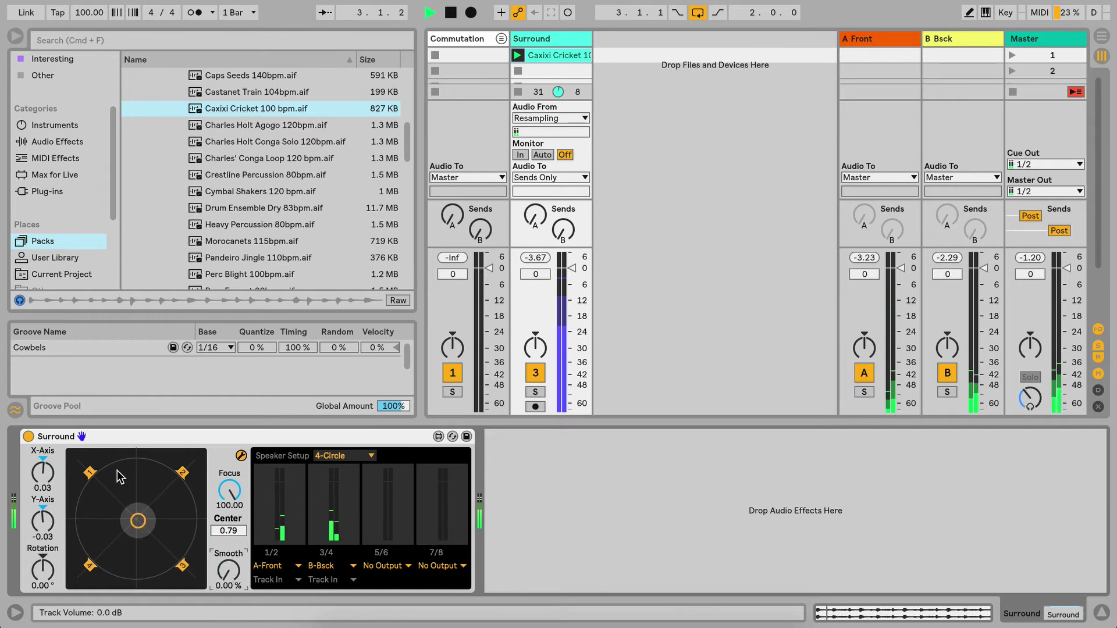
- With Smooth at 0.00 %, make the sound source jump repeatedly between the four corner speakers, ending at speaker 1
drag(118, 471, 116, 470)
click(173, 565)
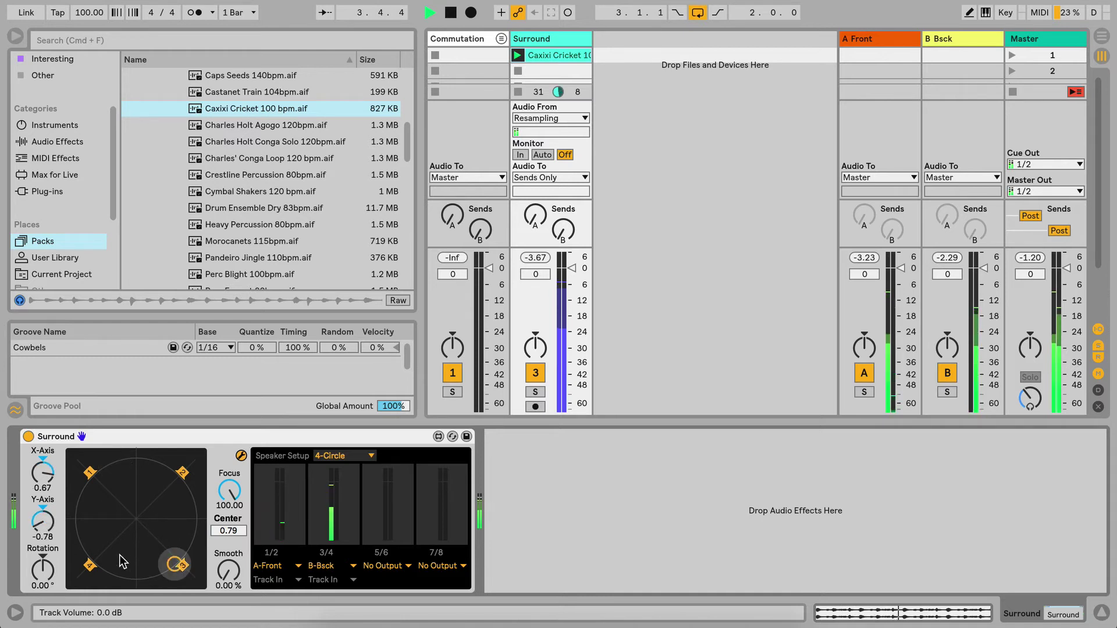
click(100, 563)
click(178, 476)
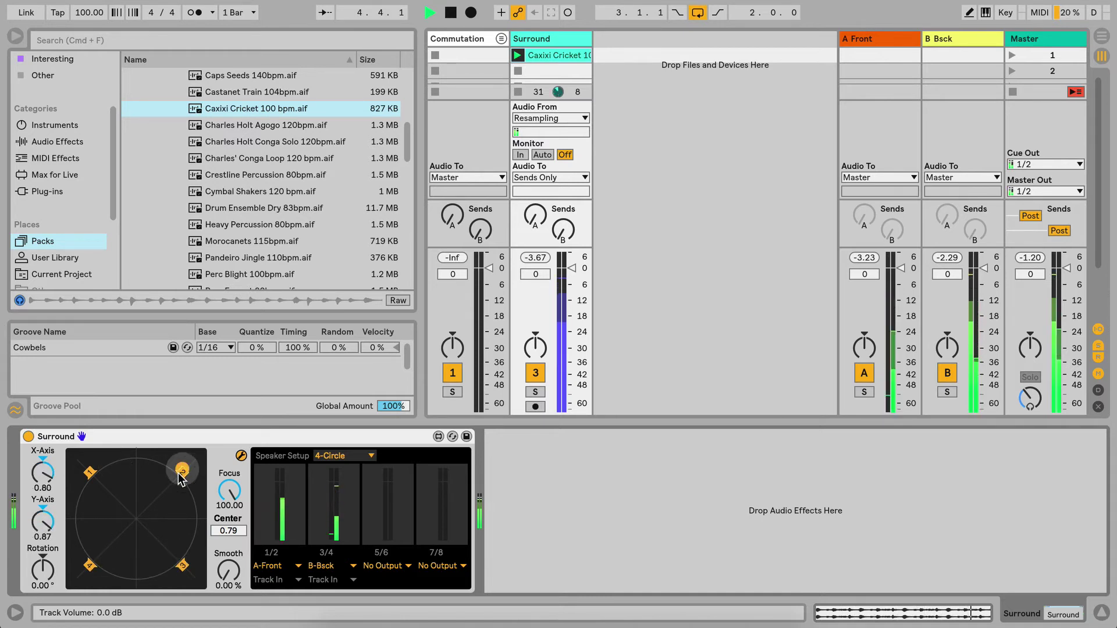
click(93, 478)
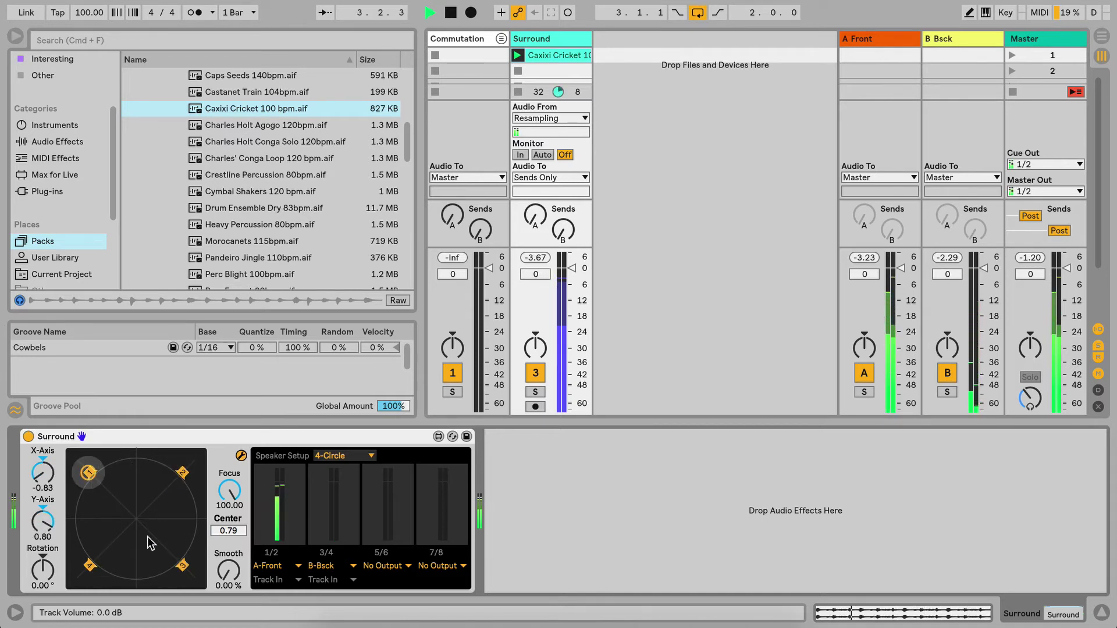
click(181, 569)
click(94, 569)
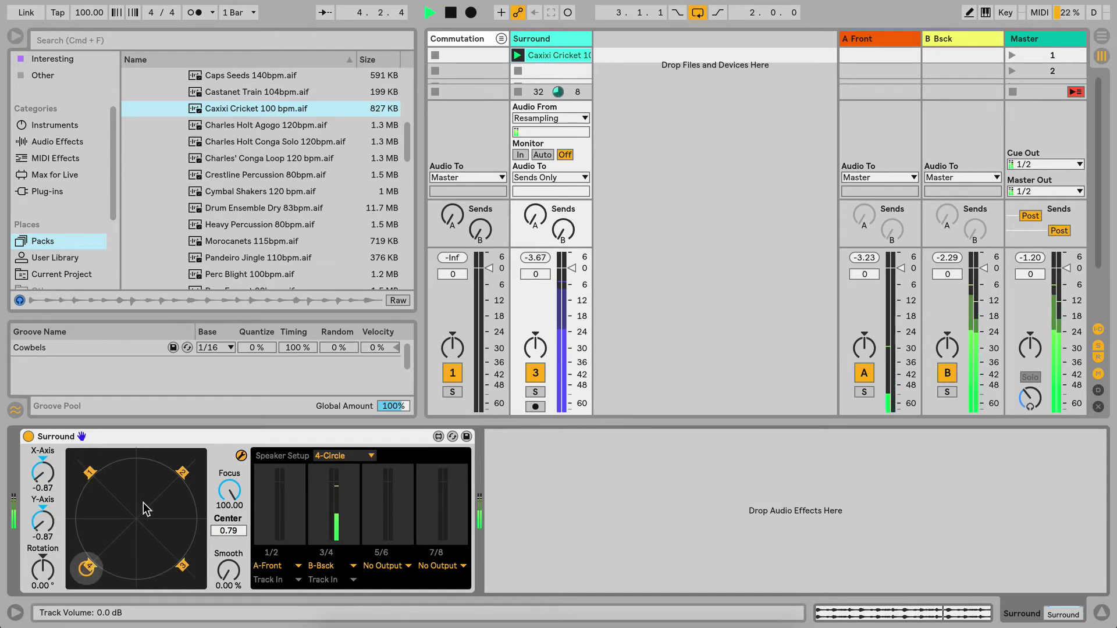
click(177, 476)
click(93, 478)
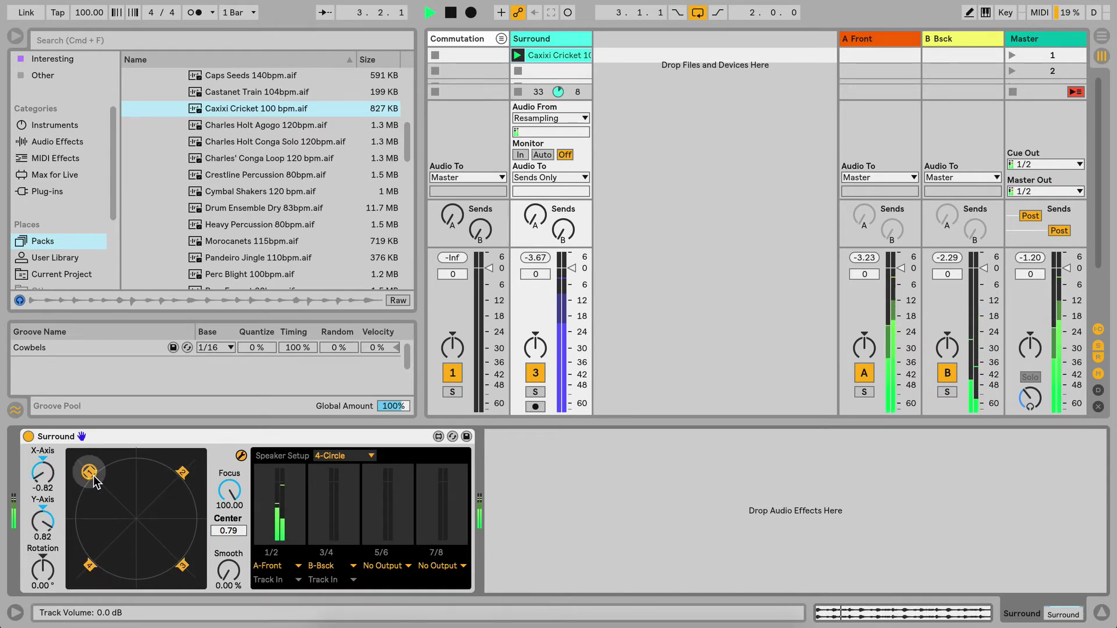
- Set Smooth to 100 % and send the sound source to speaker 3 and on to speaker 2
drag(220, 575, 219, 524)
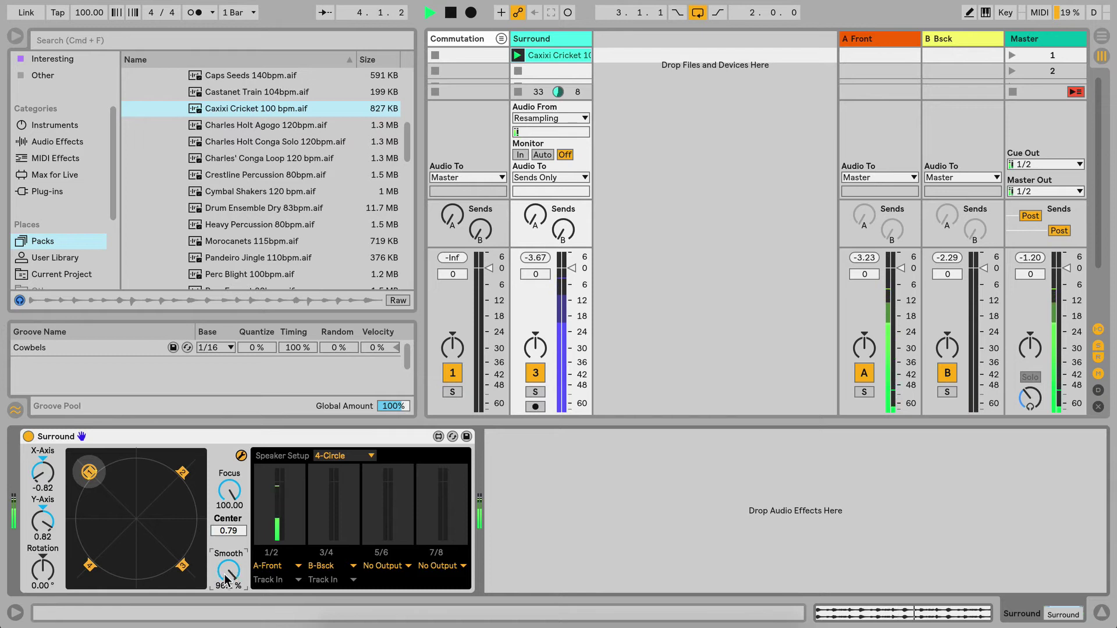
click(183, 567)
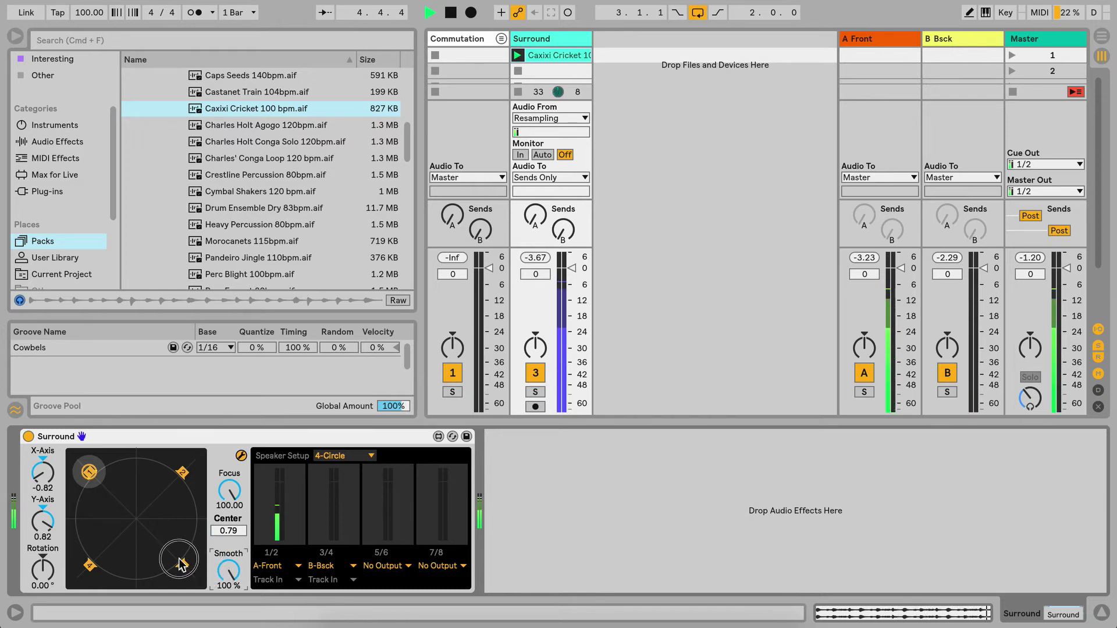
click(170, 484)
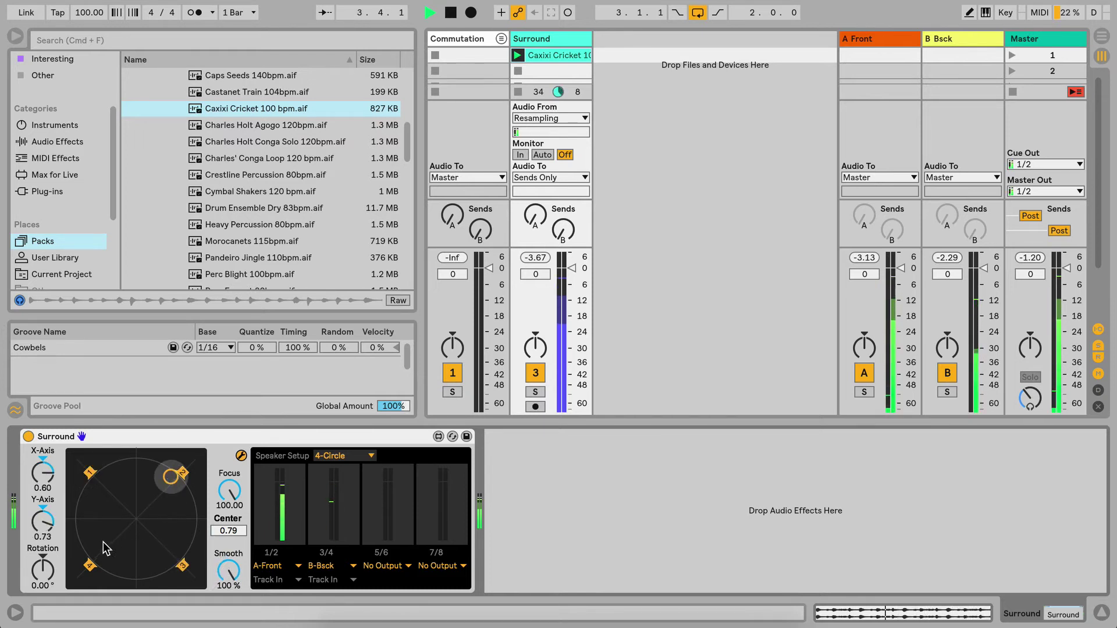
- With Smooth at 100 %, send the sound source repeatedly between the four corner speakers, ending near speaker 2, and reduce Smooth to 66.1 %
click(92, 557)
click(125, 496)
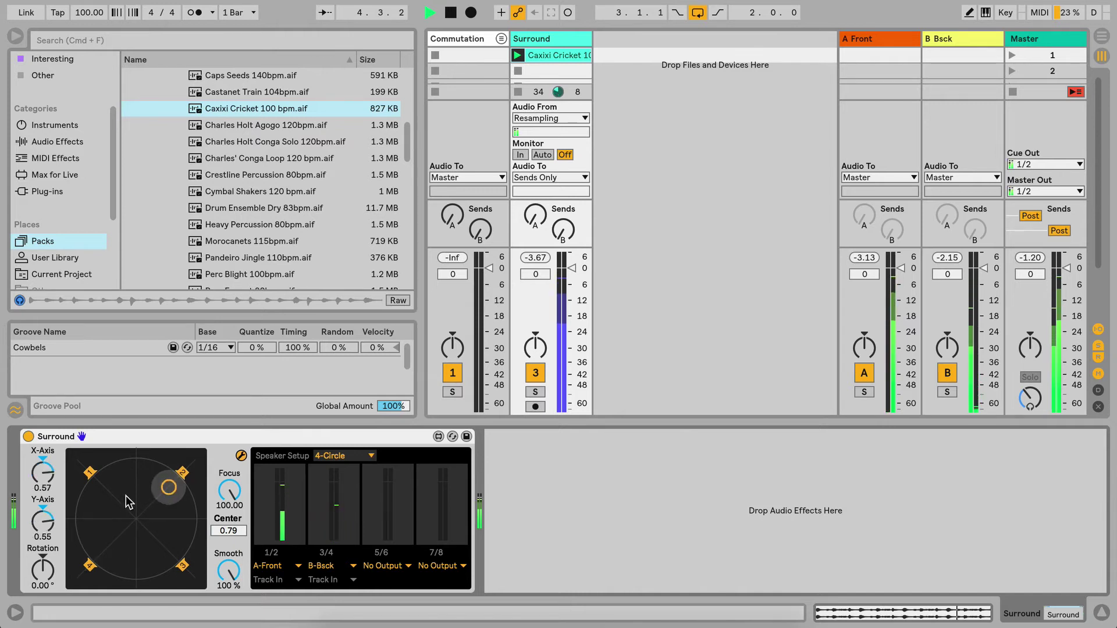
click(178, 553)
click(100, 495)
click(162, 515)
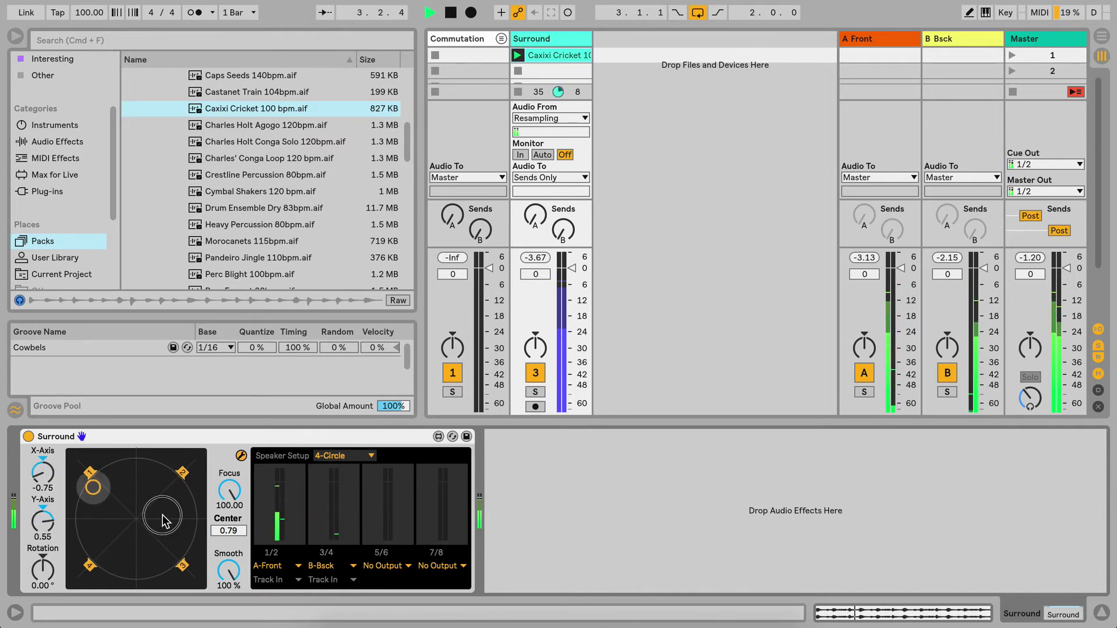
click(98, 557)
click(167, 487)
click(98, 480)
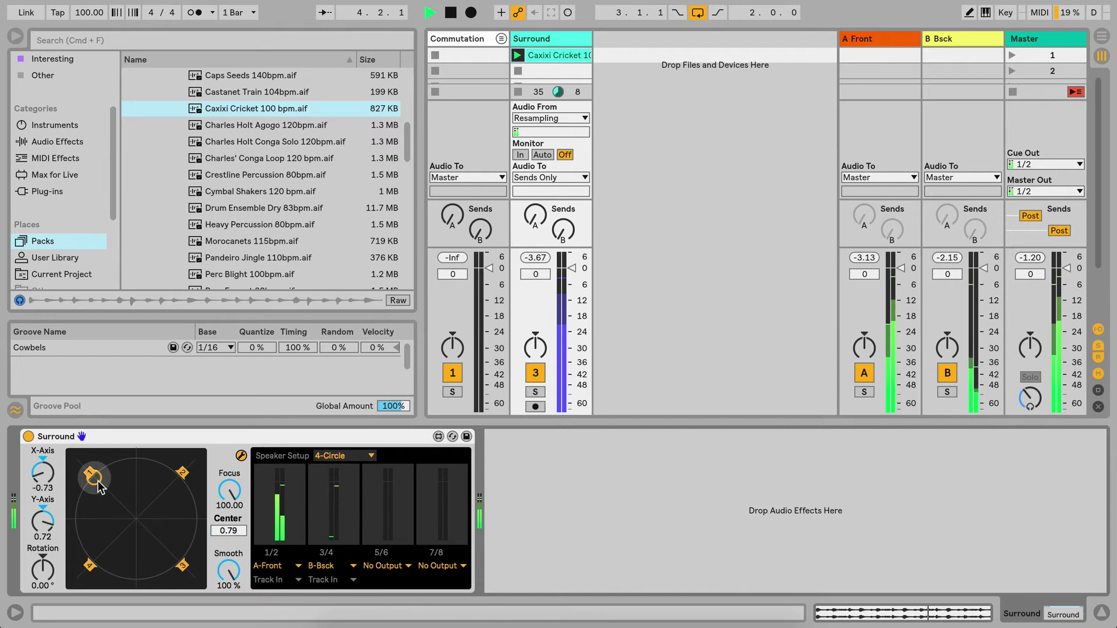
click(178, 559)
click(92, 566)
click(169, 490)
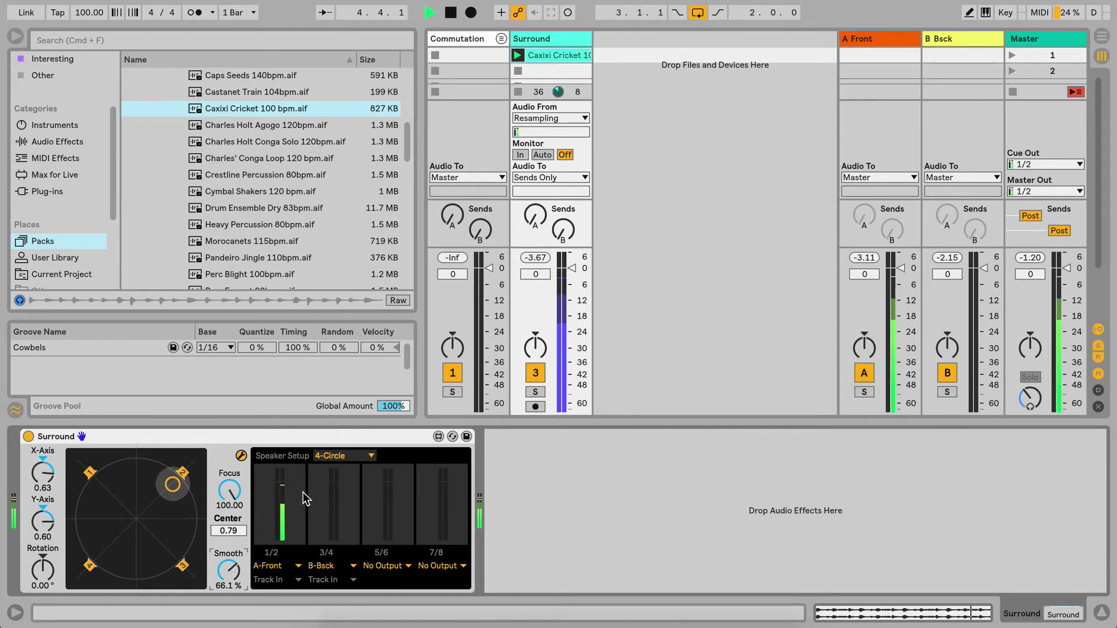
- Choose the 4-Center speaker setup, bring the sound source to about X 0.03, Y 0.00, and raise Center to 50.39
click(341, 462)
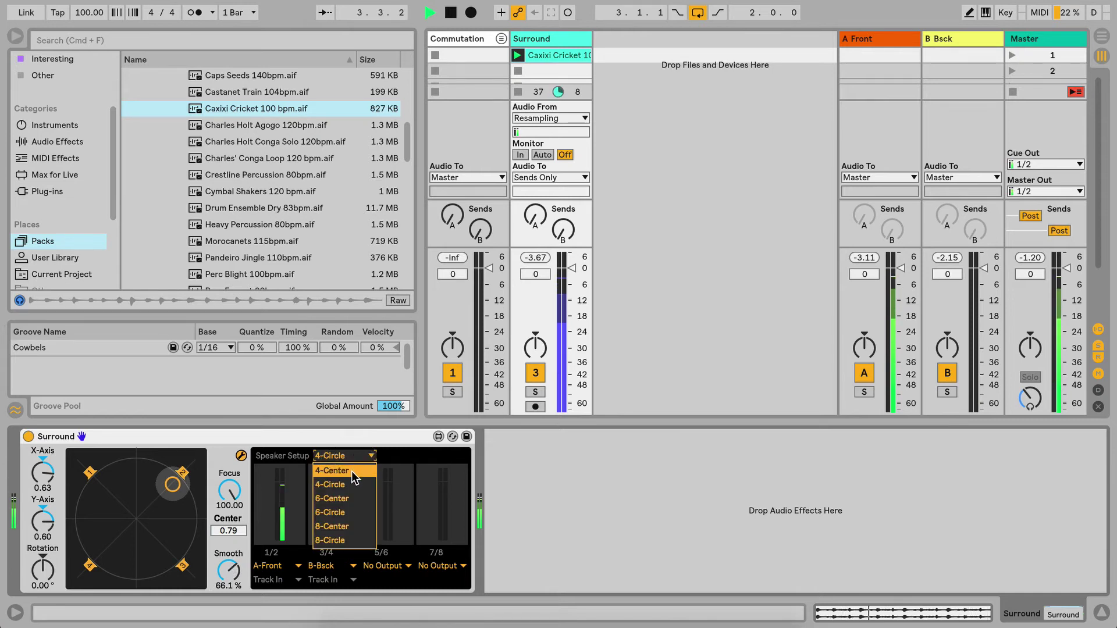
click(338, 471)
drag(157, 480, 139, 521)
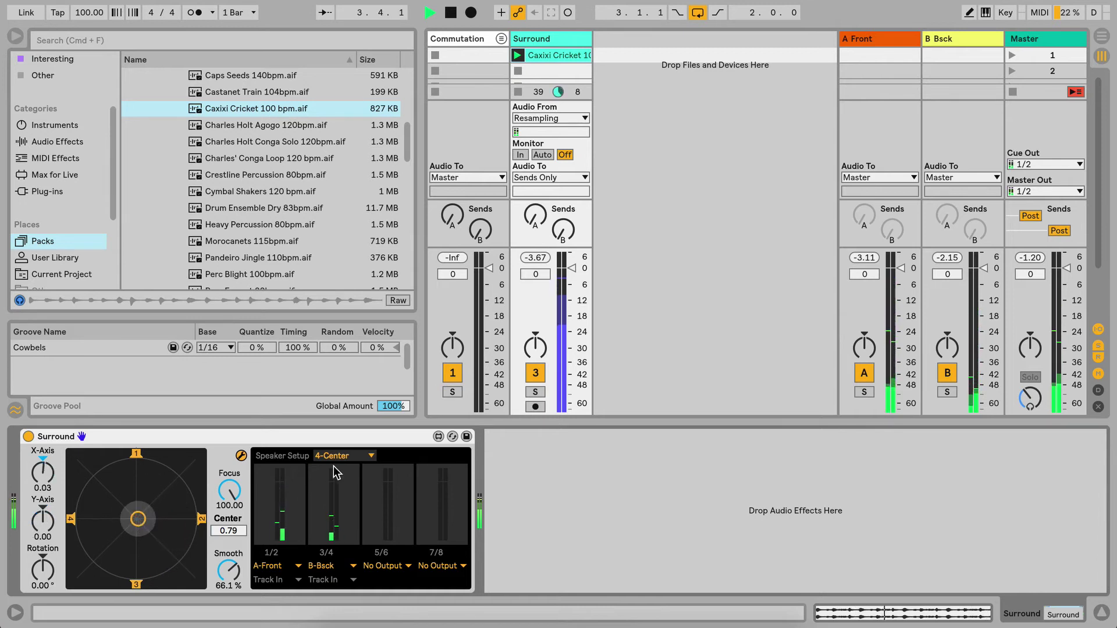
drag(228, 530, 234, 505)
- Try the 6-Circle and 8-Center speaker setups and settle on 6-Center
click(350, 454)
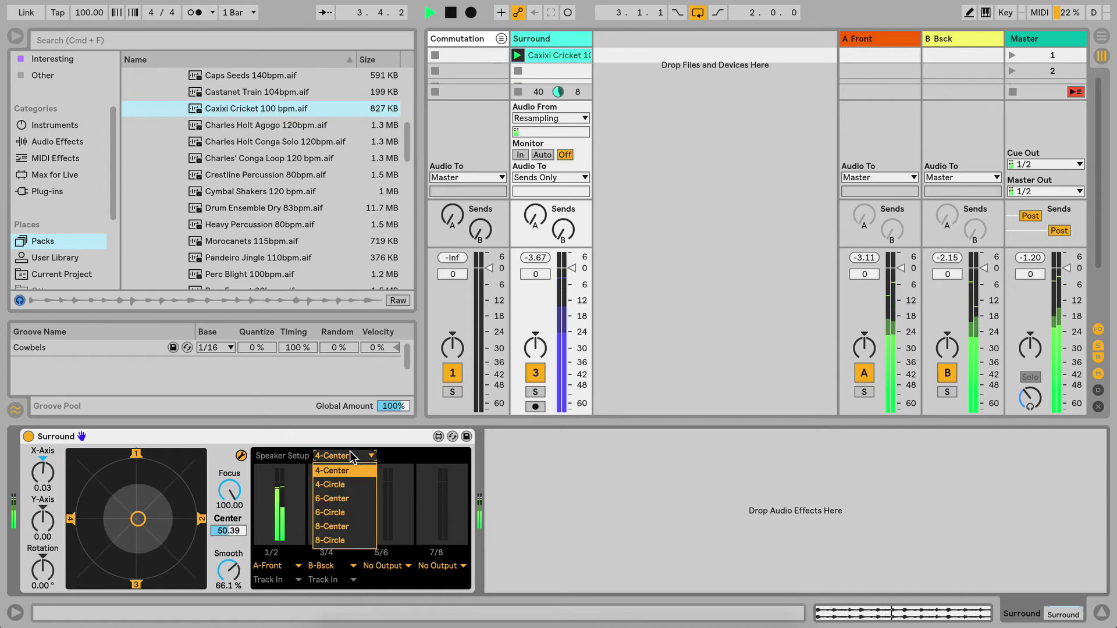
click(349, 512)
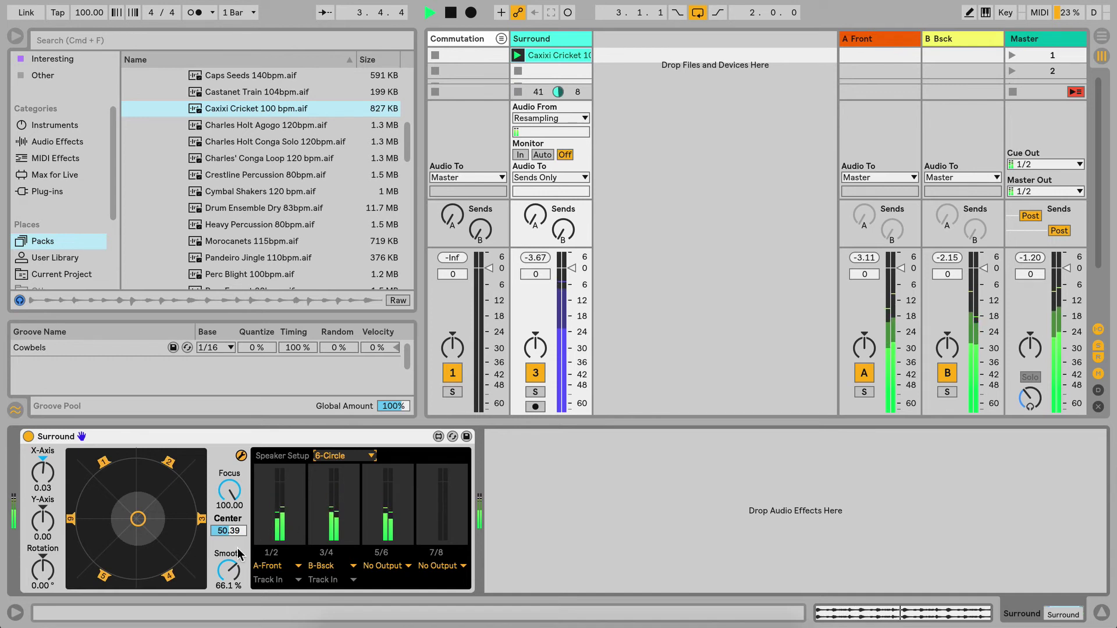
click(339, 455)
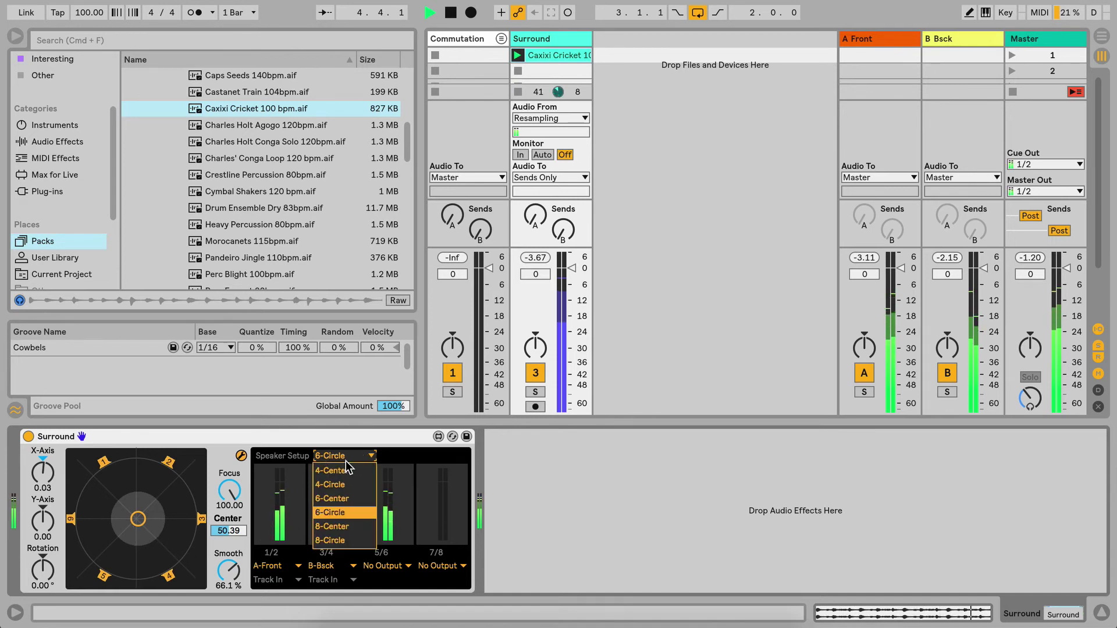
click(348, 526)
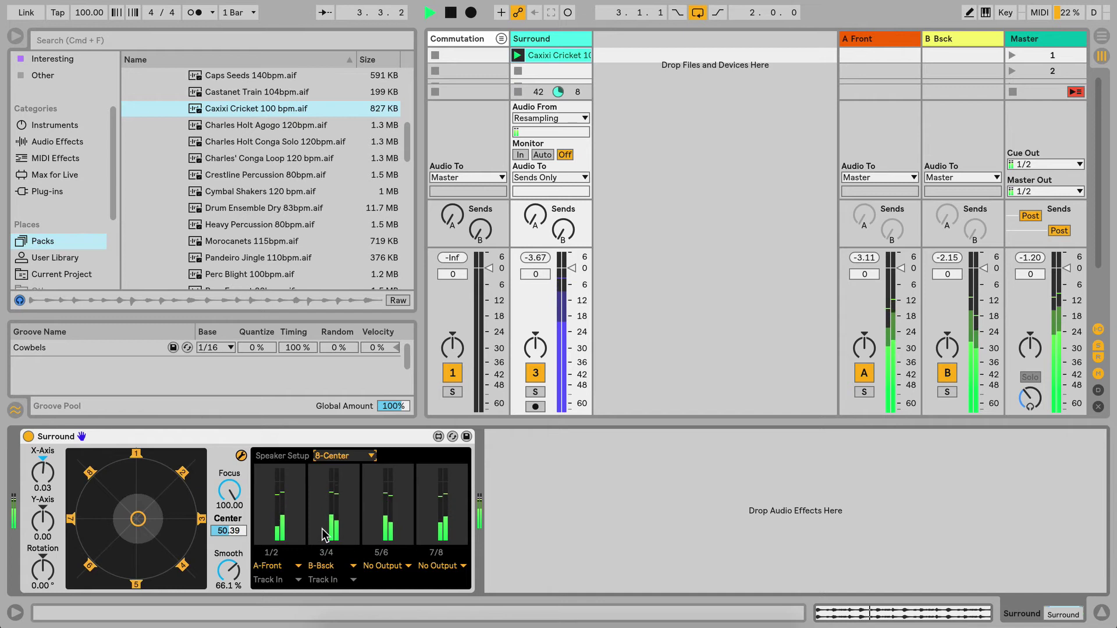
click(370, 456)
click(353, 498)
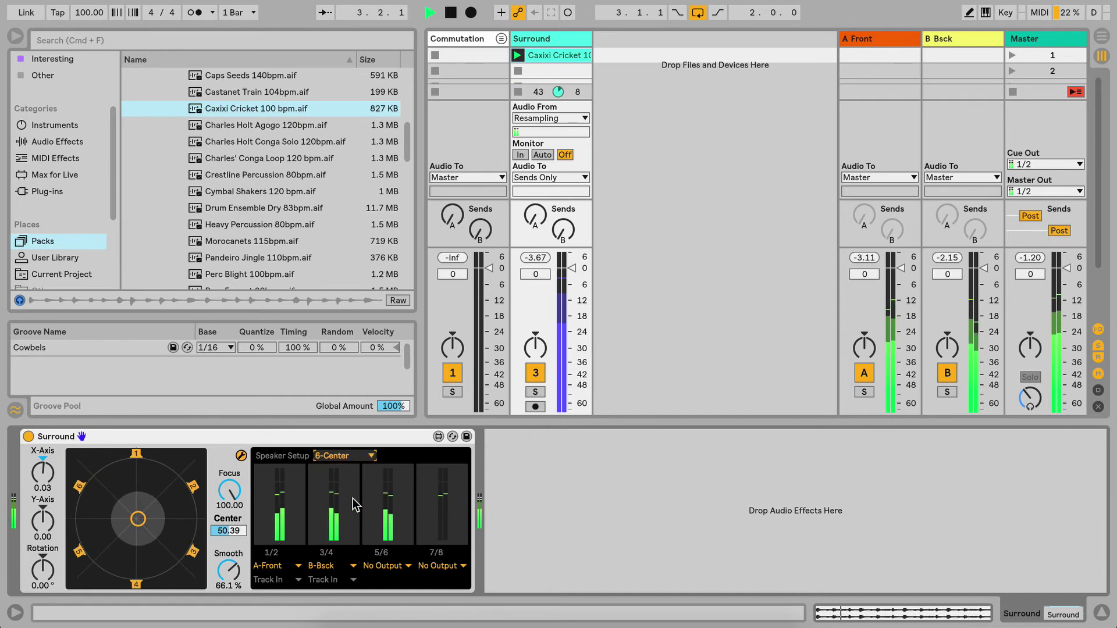
- Insert a new audio track after the Surround track and rename it Echo
click(385, 566)
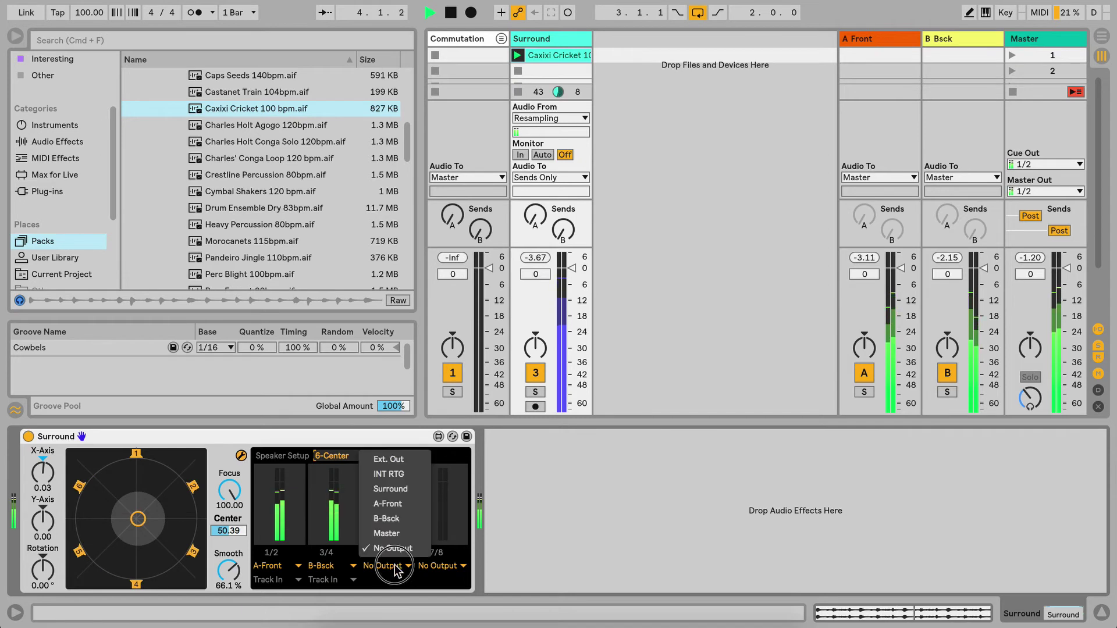
click(654, 61)
right_click(579, 41)
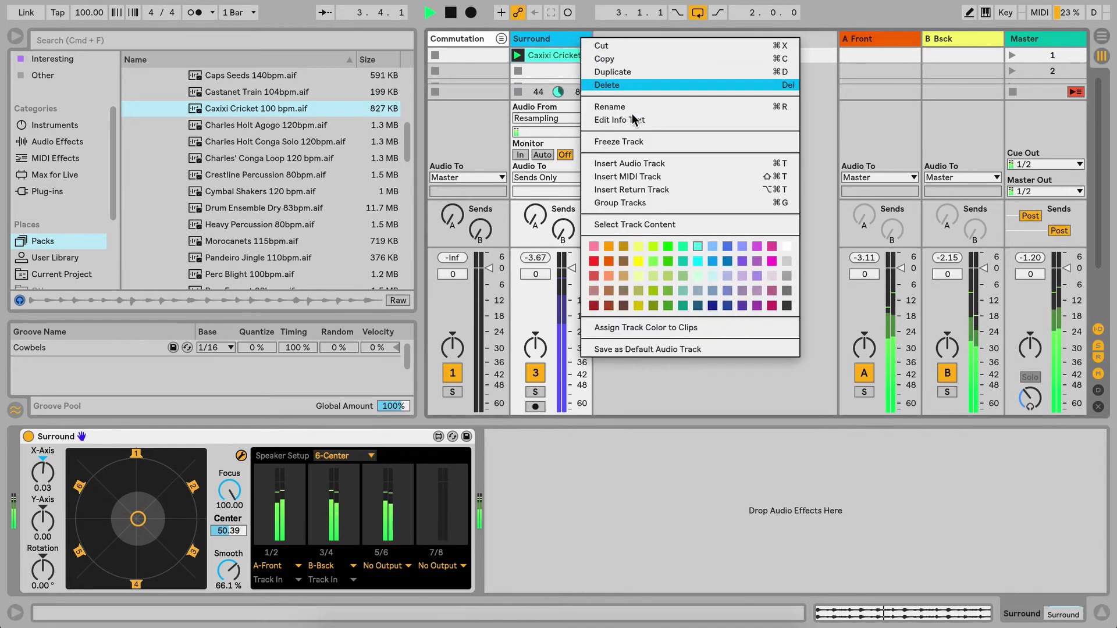
click(637, 163)
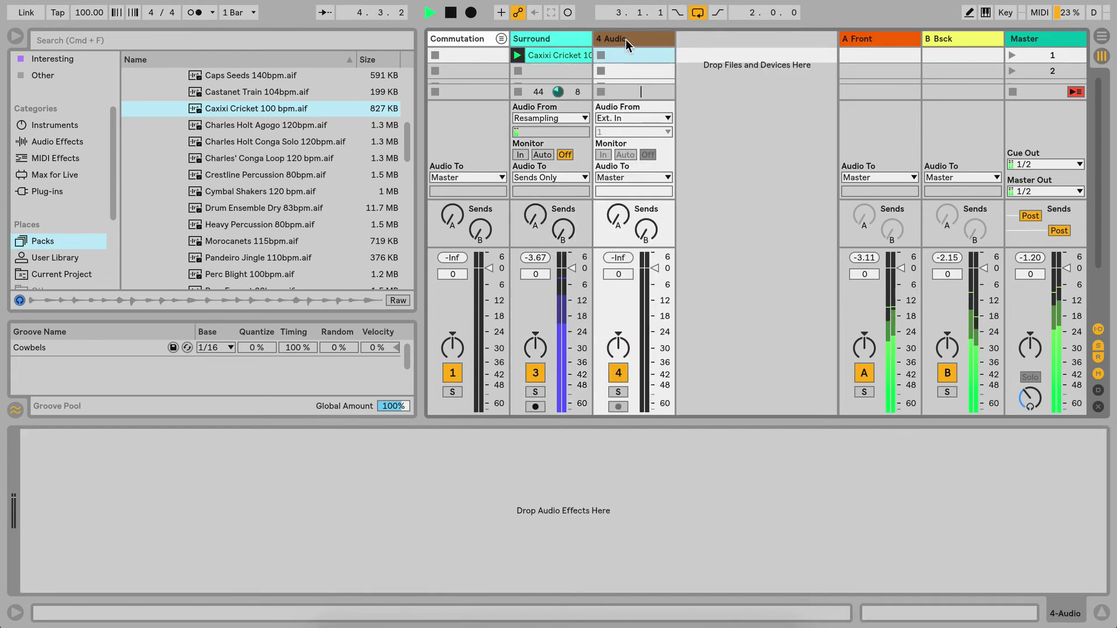
key(super+r)
text(E)
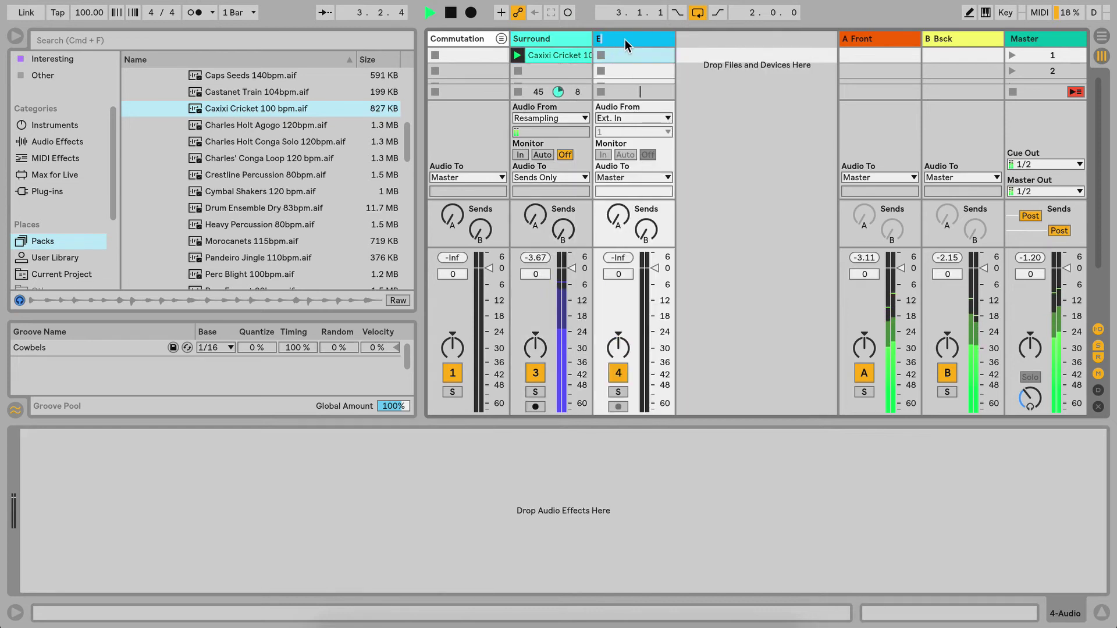
text(cho)
- Route the Surround device's 5/6 speaker output to the Echo track
click(562, 39)
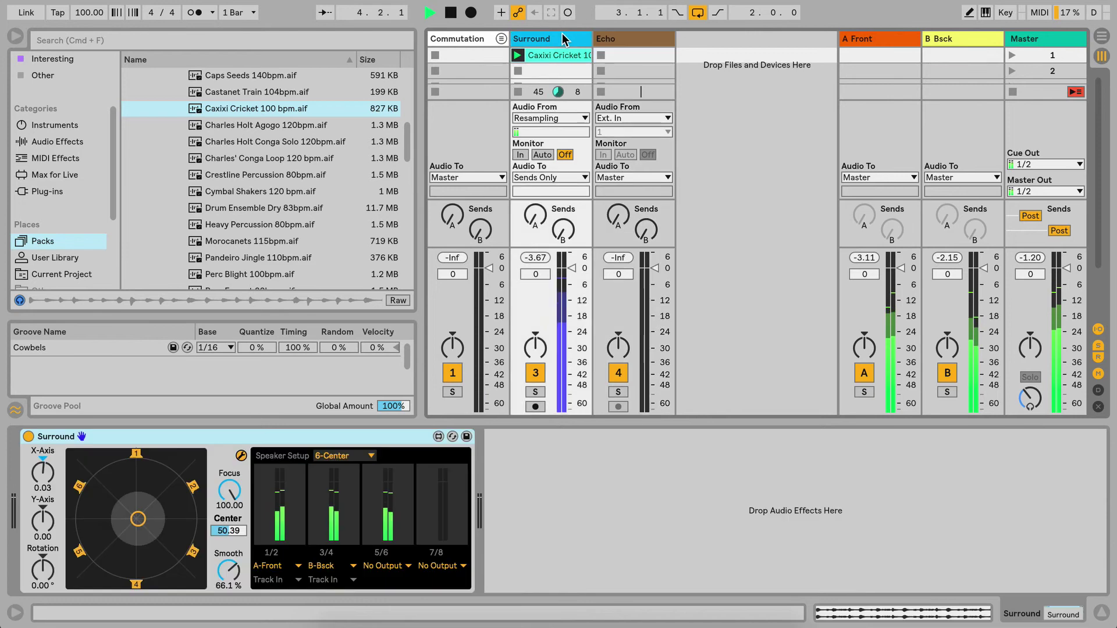
click(390, 563)
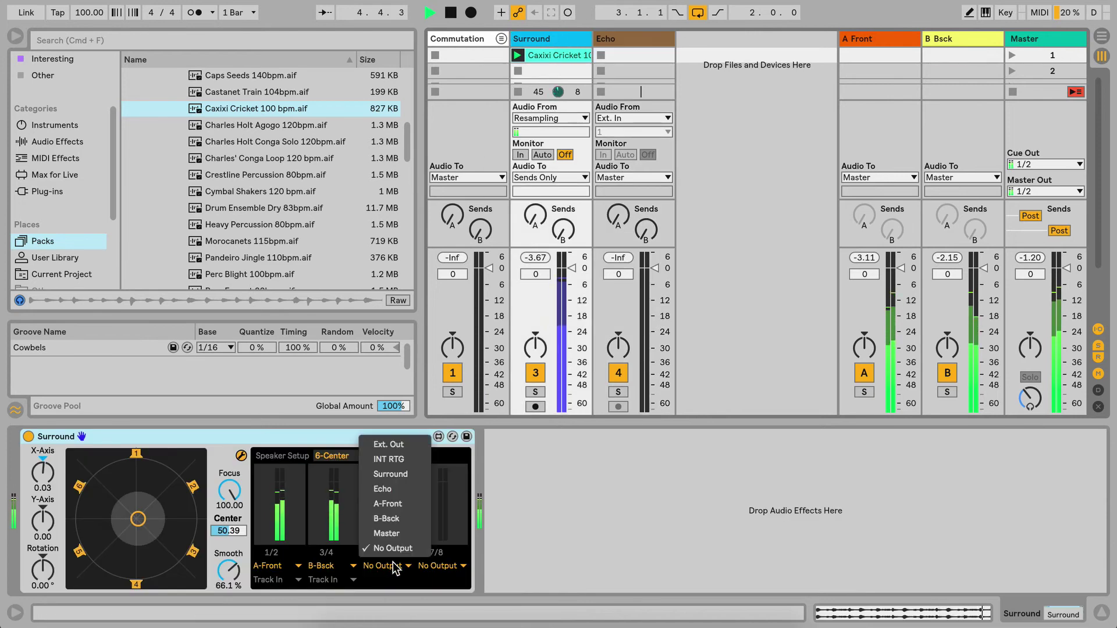
click(401, 490)
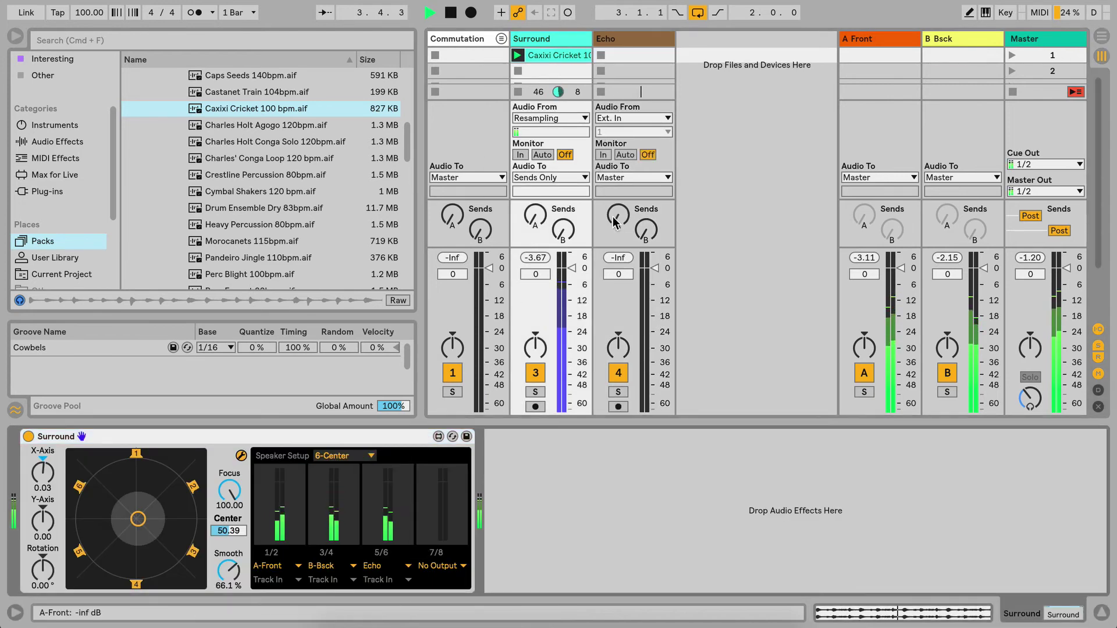
- Set the Echo track's monitoring to In and its audio input to No Input
click(603, 155)
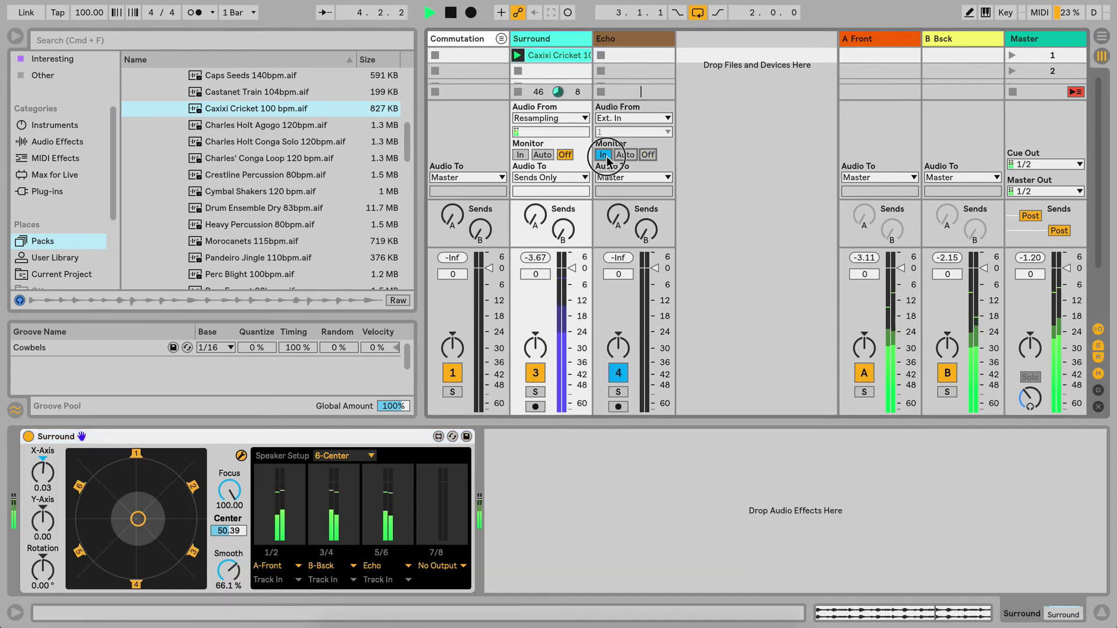
click(619, 116)
click(619, 256)
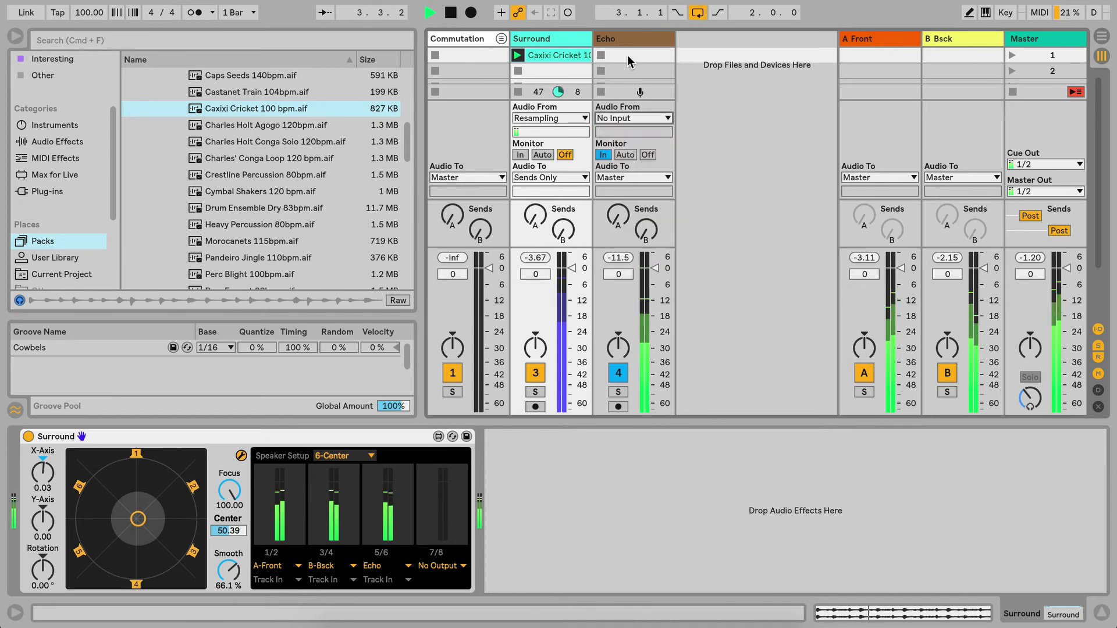
- Load the Echo audio effect onto the Echo track
click(626, 42)
click(64, 142)
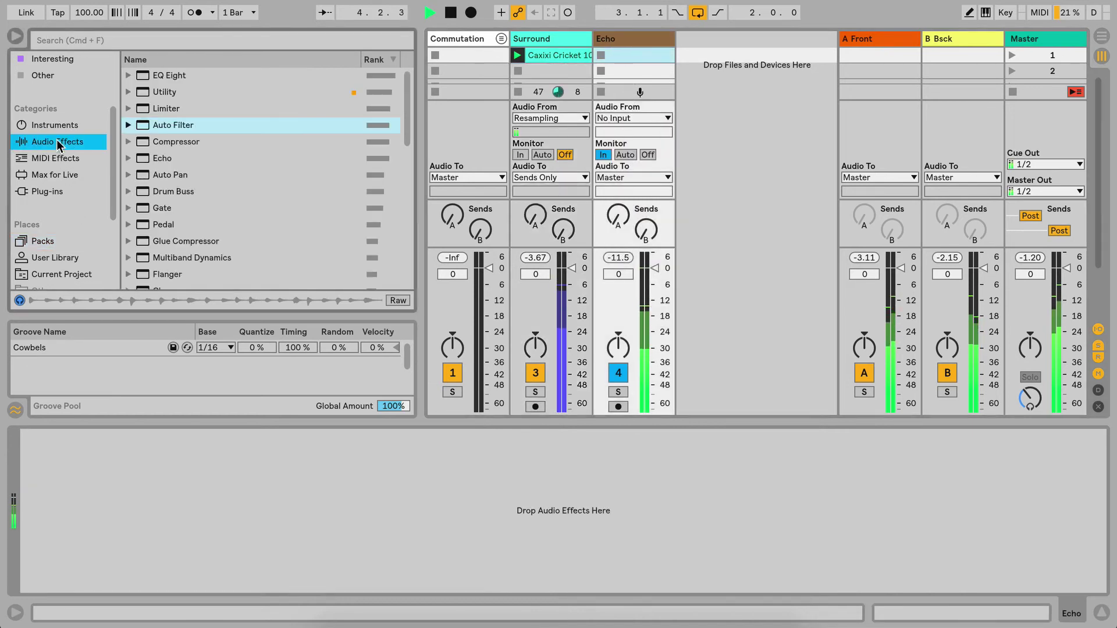
drag(181, 157, 251, 532)
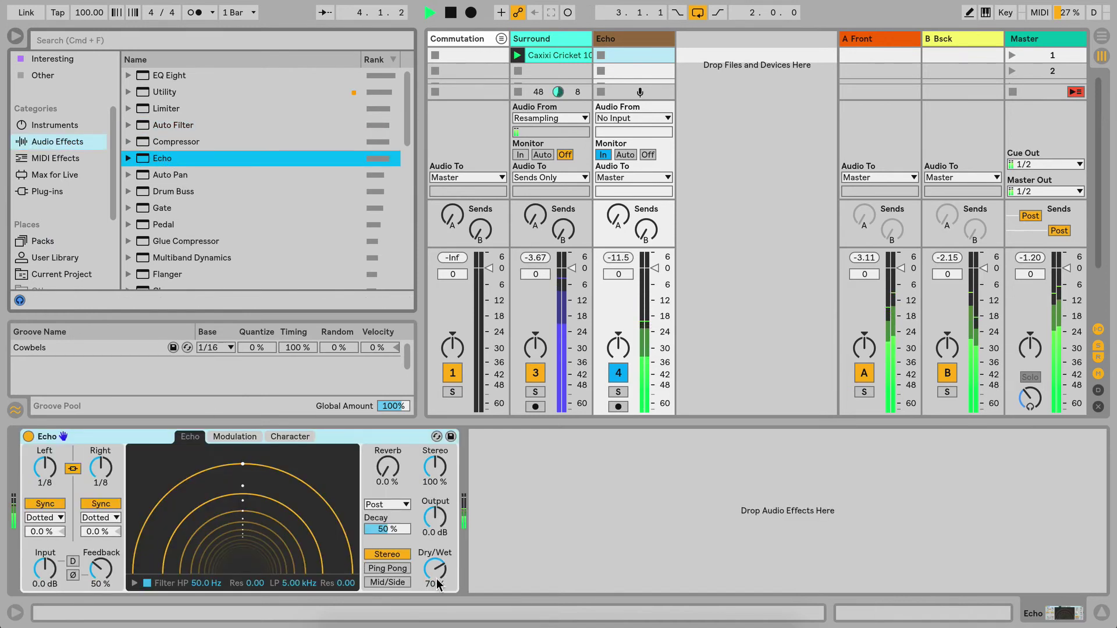
- Set the Echo effect's Dry/Wet to 100 %, both delay times to 1/64 and Feedback to 68 %
drag(438, 585, 438, 569)
drag(88, 472, 89, 494)
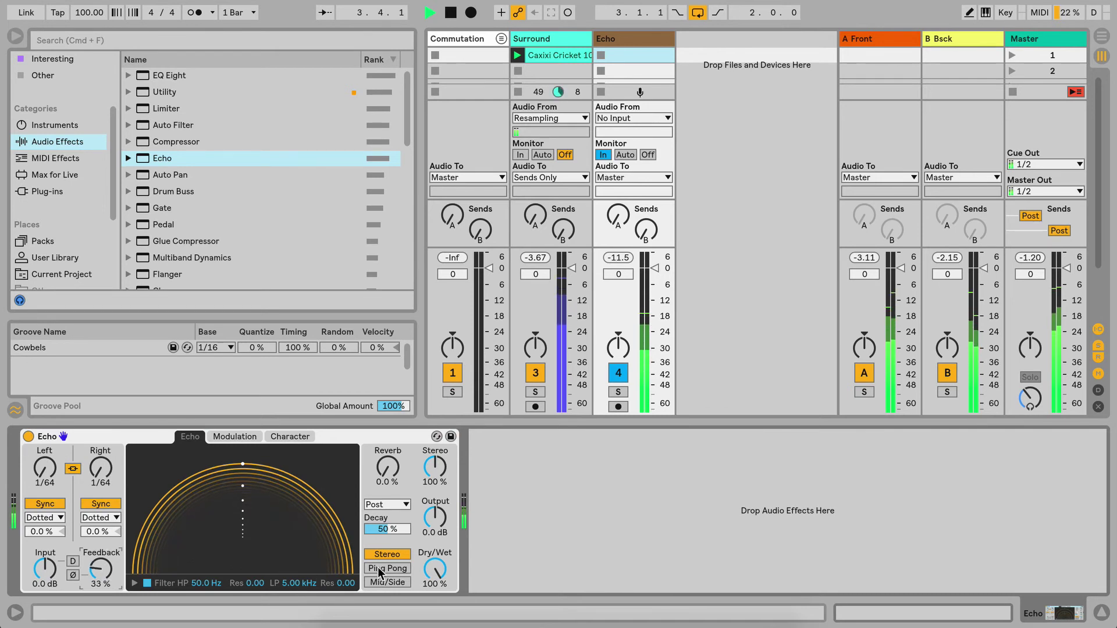
drag(100, 568, 100, 556)
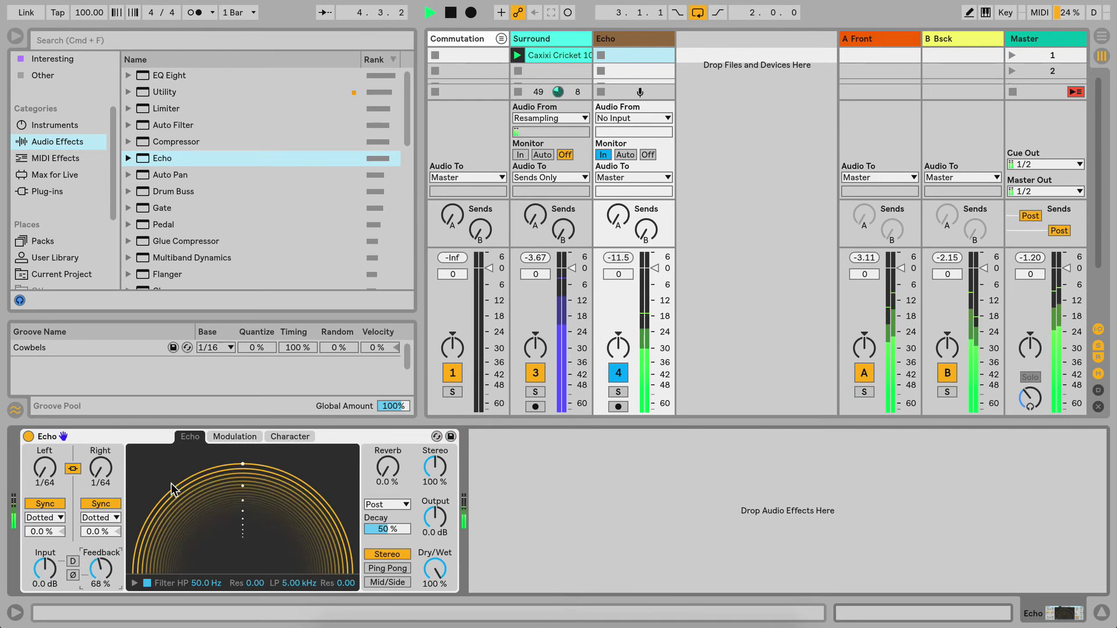
- Open Echo's filter display, set the low-pass to 20.0 kHz and high-pass to 211 Hz, and choose Ping Pong mode
click(135, 583)
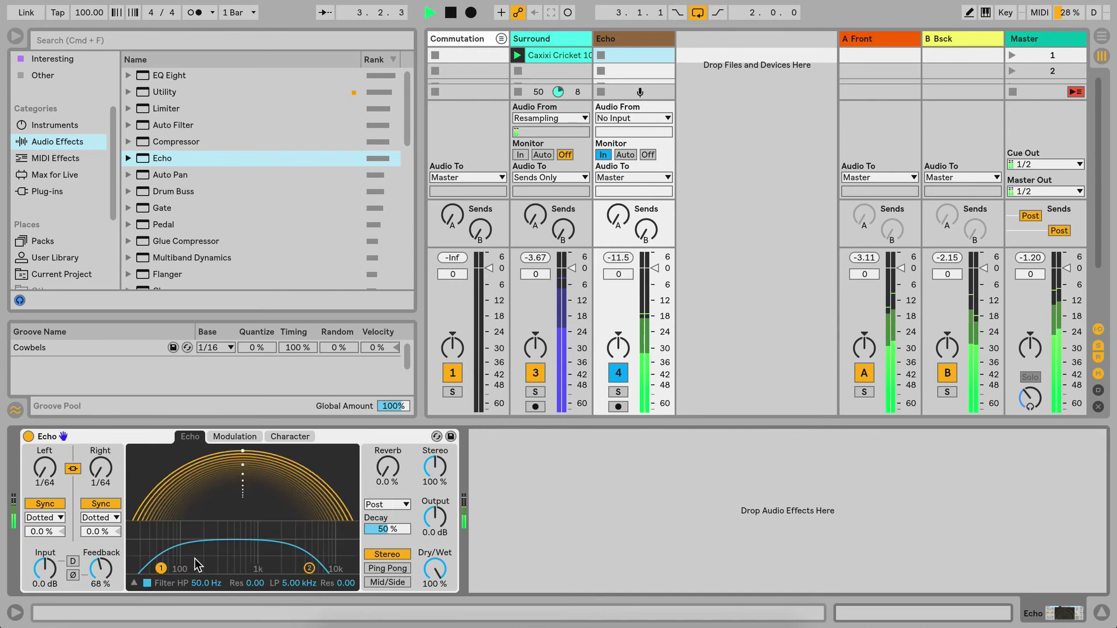
drag(314, 569, 350, 566)
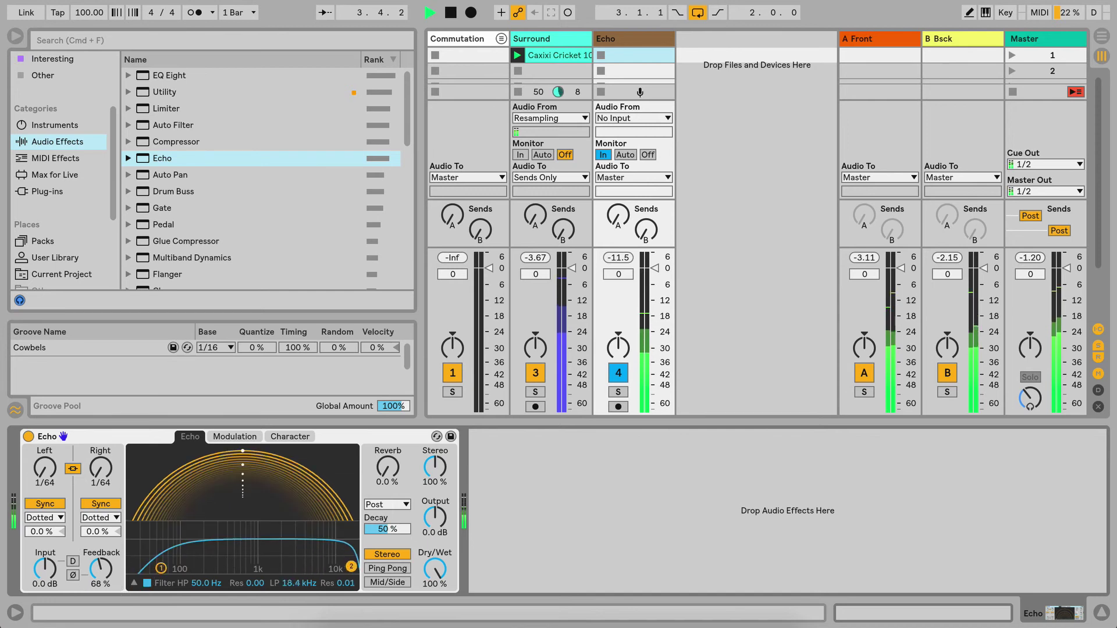
click(366, 569)
drag(161, 568, 208, 569)
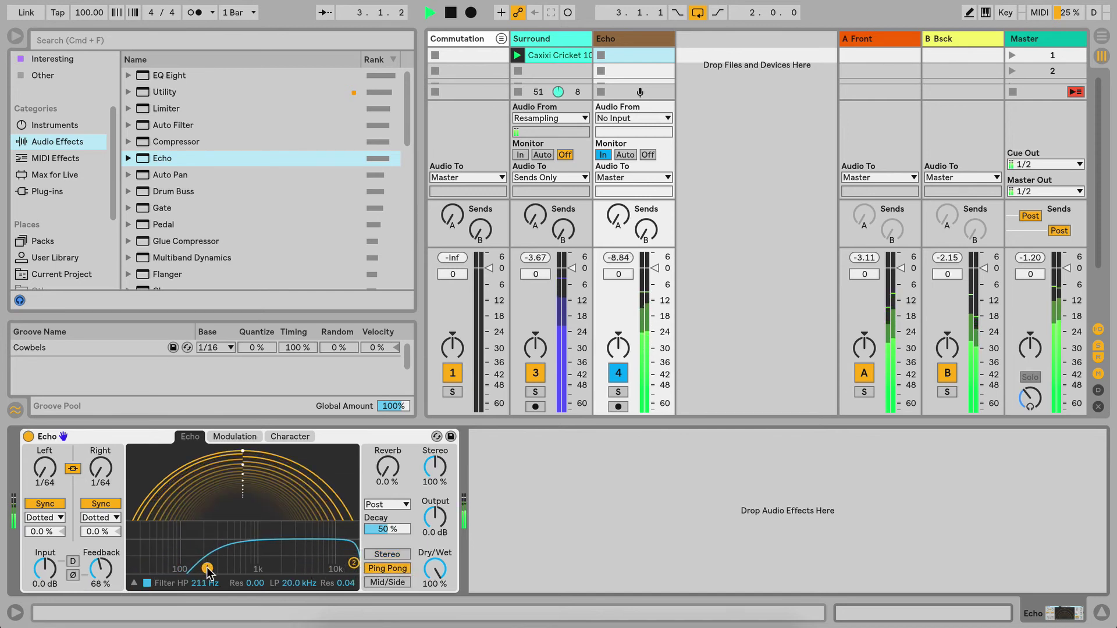
- Move the Surround device's sound source from the middle of the field toward speaker 6
click(561, 41)
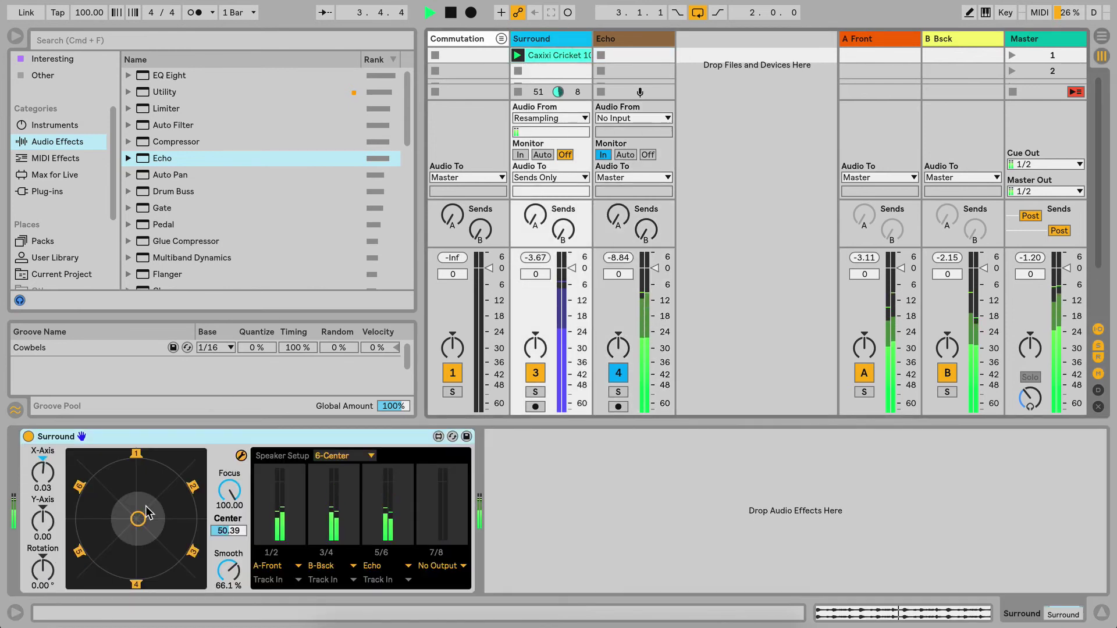
drag(140, 518, 102, 500)
- Switch the Echo effect to Stereo mode and adjust its linked delay time
click(639, 41)
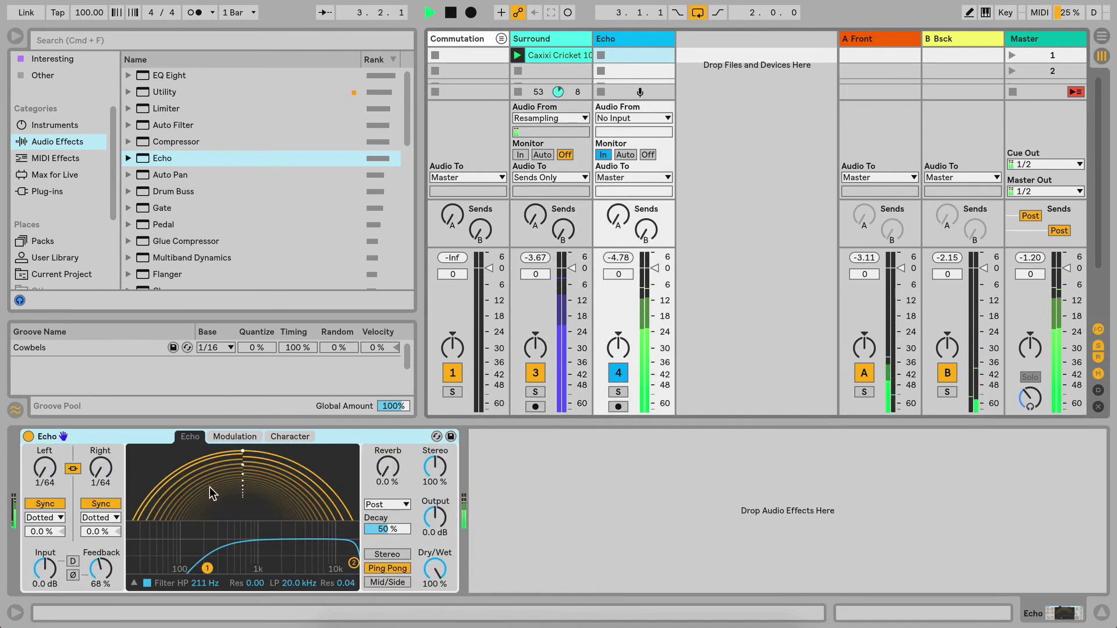
click(382, 554)
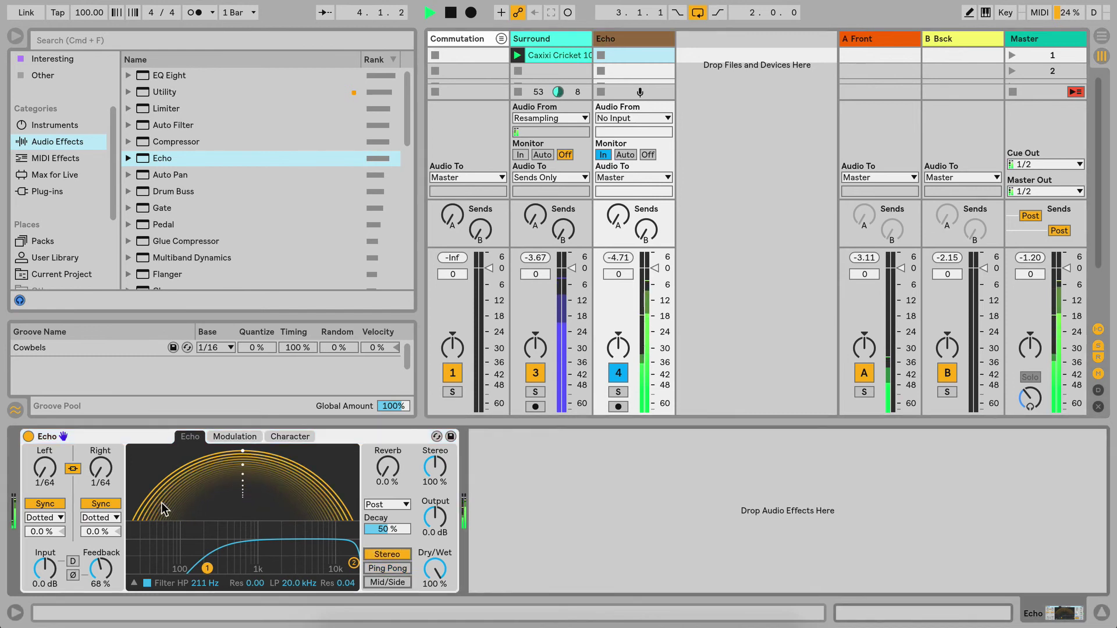
drag(101, 467, 93, 490)
- Move the Surround sound source around the field again, ending at about X -0.33, Y -0.27
click(553, 42)
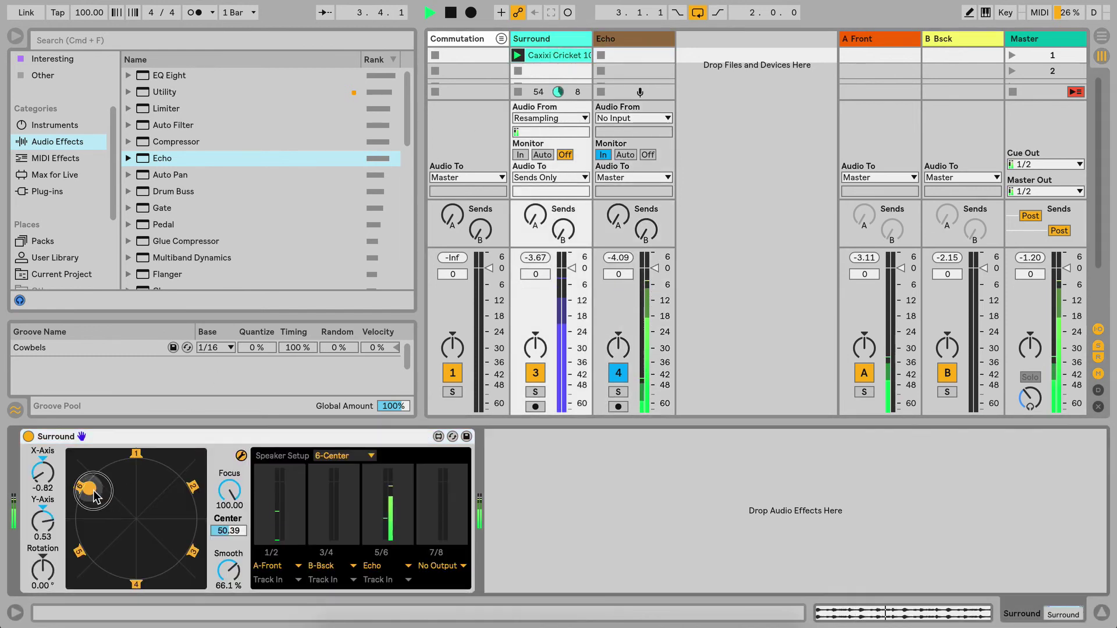
drag(95, 551, 117, 534)
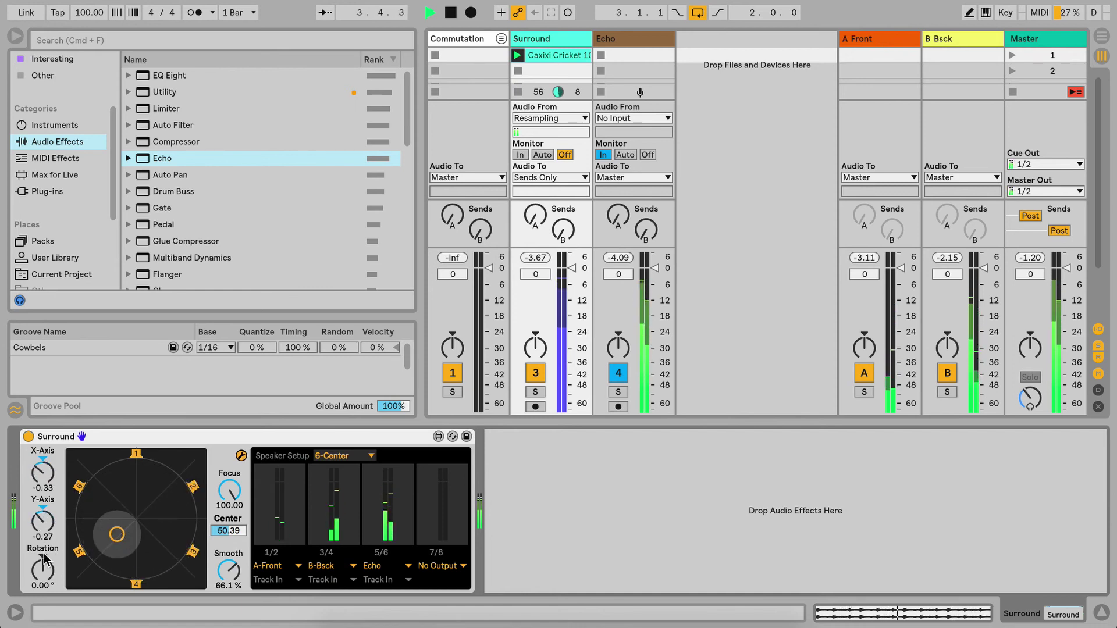
- Sweep the Surround device's Rotation and Y-Axis back and forth, ending at Rotation 78.67° and Y-Axis 0.87
drag(42, 570, 43, 600)
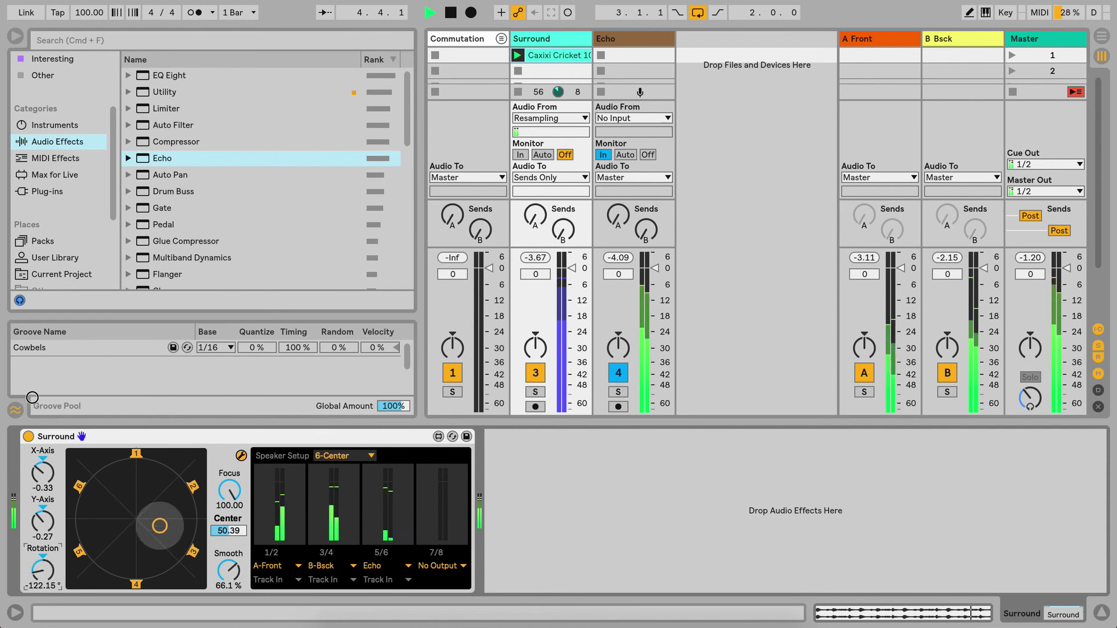
drag(32, 400, 42, 509)
drag(52, 566, 64, 501)
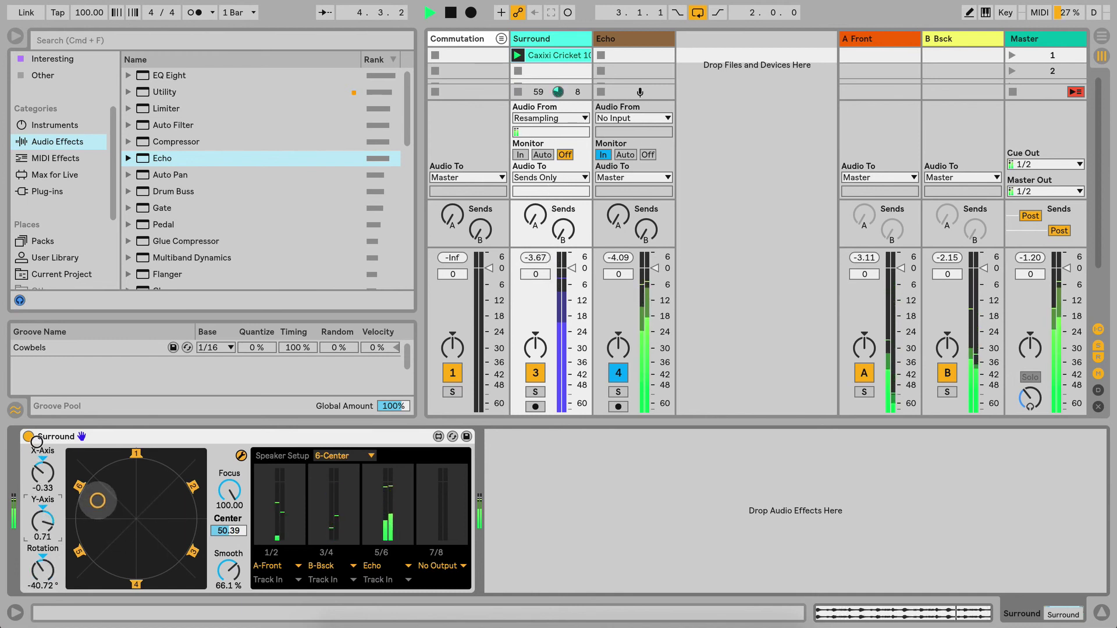
drag(46, 585, 45, 524)
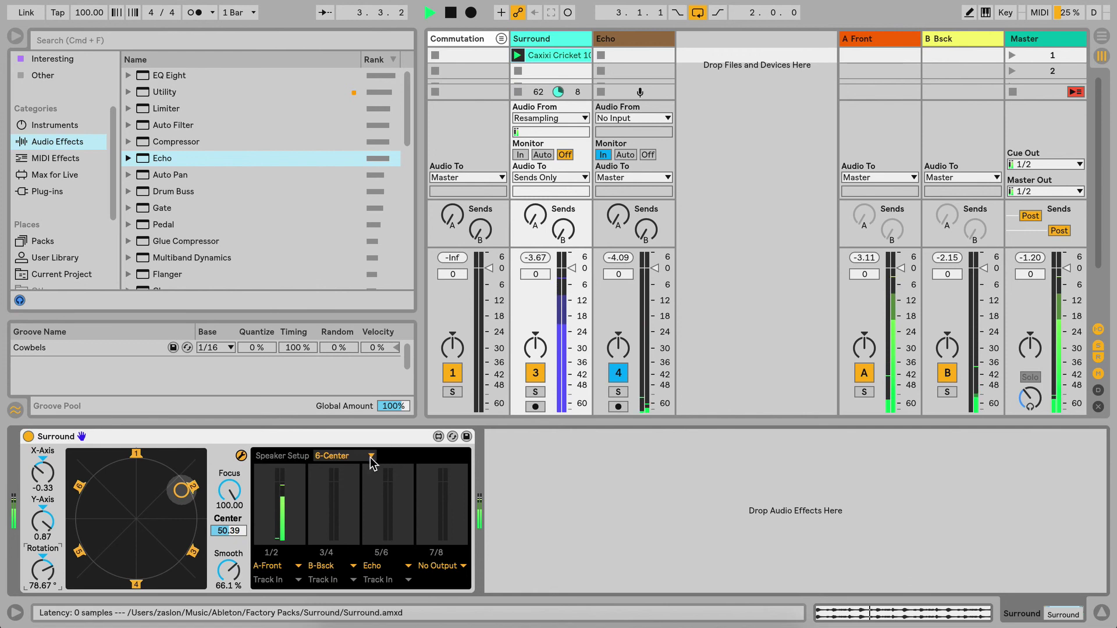
- Lower the Surround device's Focus to 54.33, set Center to 51.97, and sweep Rotation to about -23.66°
drag(230, 491, 233, 541)
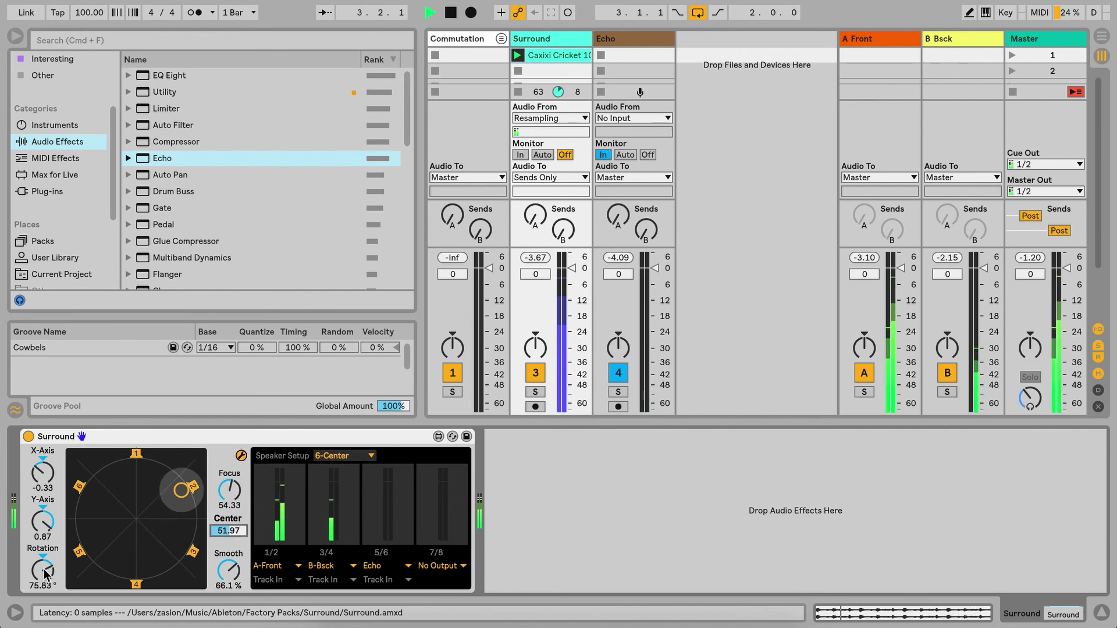
drag(45, 574, 46, 599)
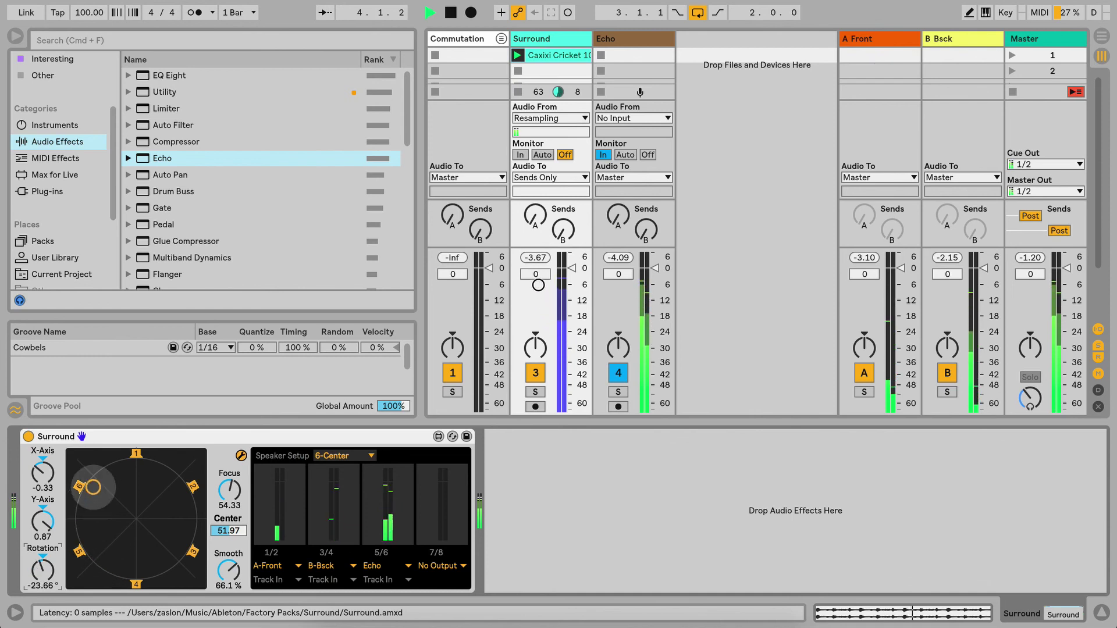
- Set Rotation to -0.92° and Smooth to 99.2%, and move the sound source across the field to speaker 1, at about X 0.05, Y 1.00
drag(163, 544, 84, 501)
drag(185, 503, 186, 496)
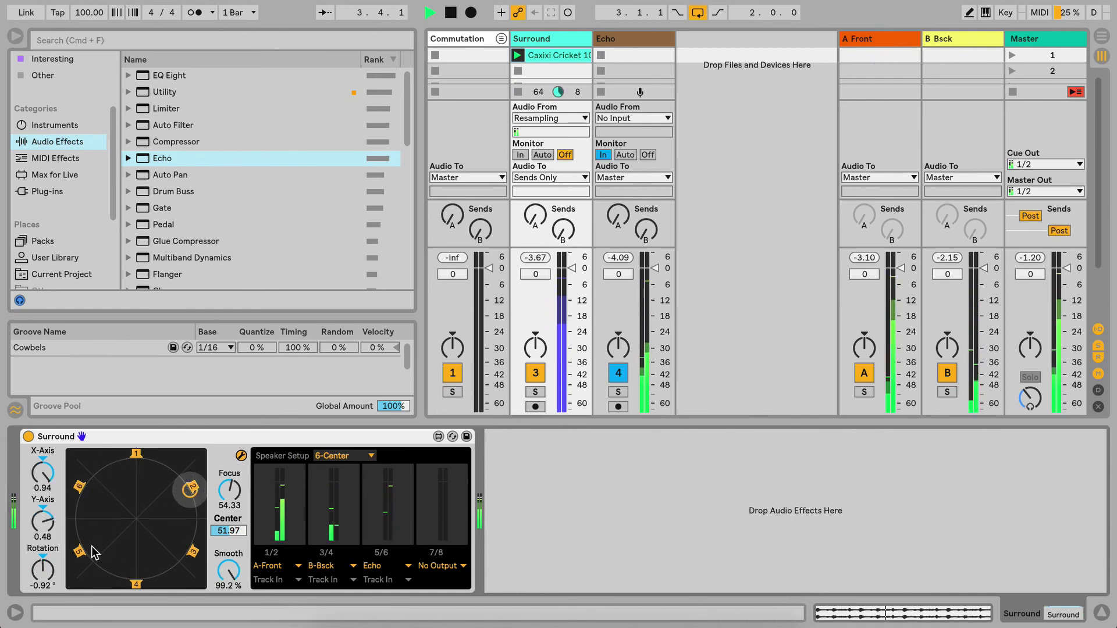
drag(93, 553, 138, 459)
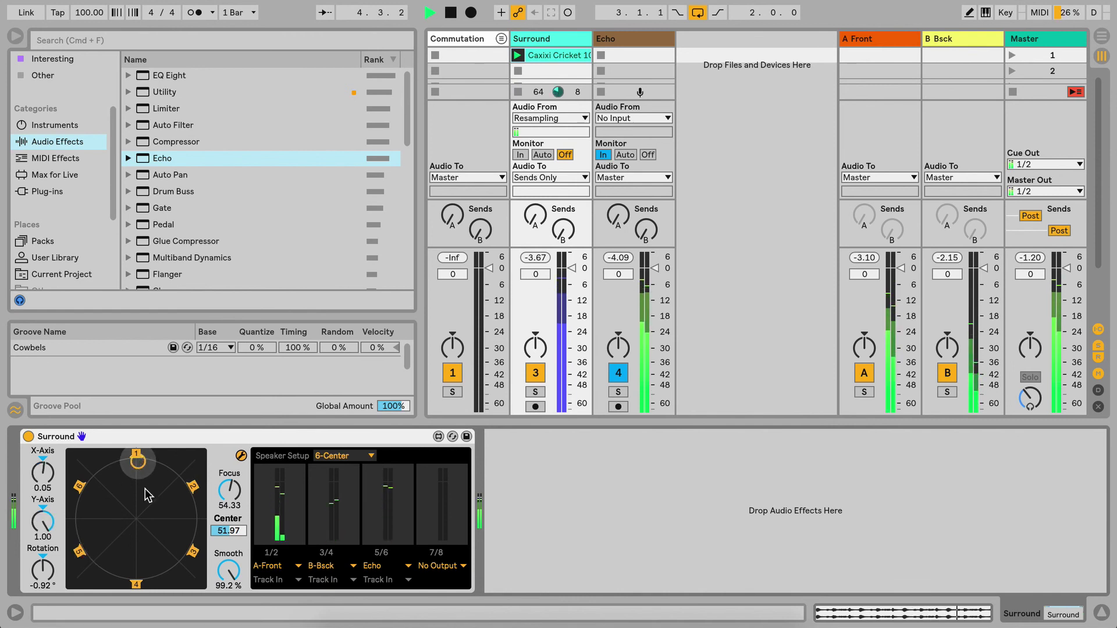
- Make the sound source jump between distant spots in the Surround field, ending at about X -0.22, Y -0.18
click(187, 552)
click(127, 553)
click(146, 488)
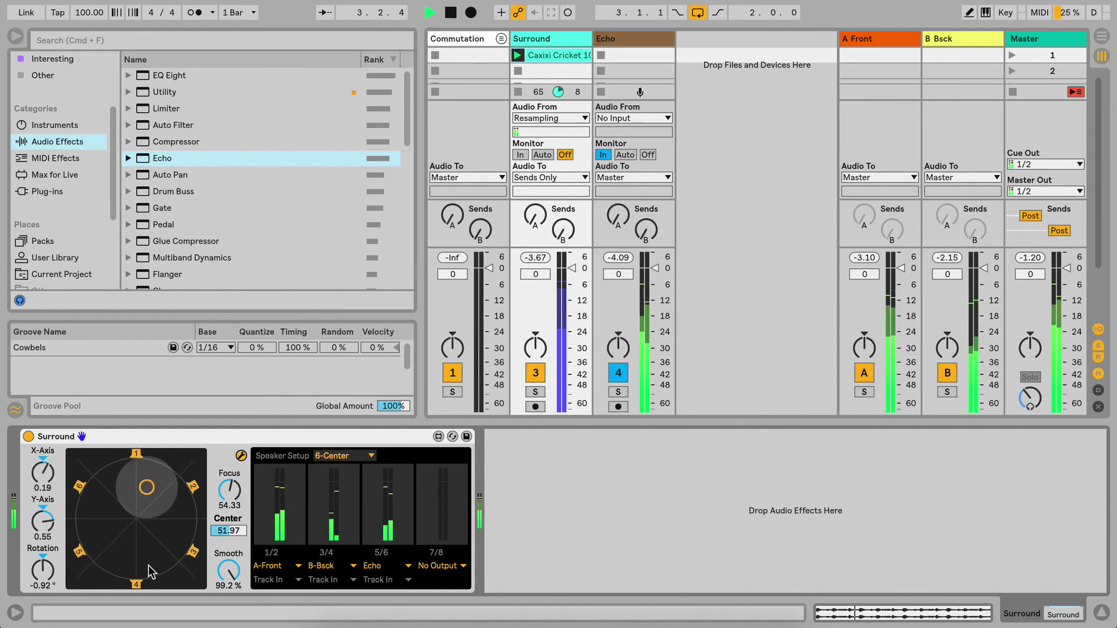
click(150, 572)
click(110, 500)
click(173, 541)
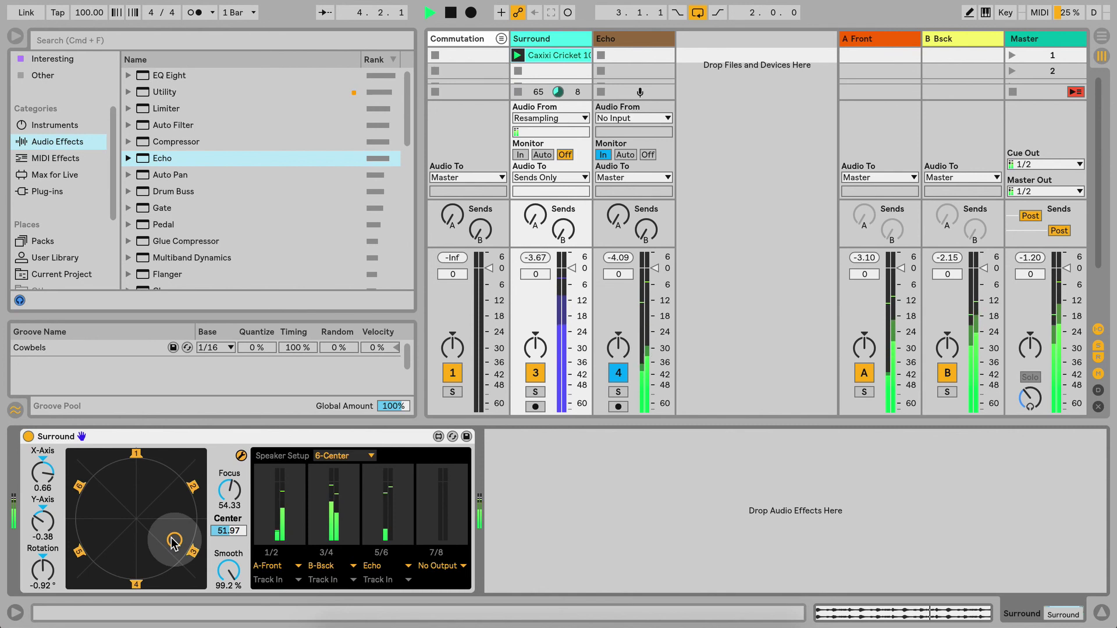
click(110, 514)
click(171, 504)
click(163, 542)
click(91, 521)
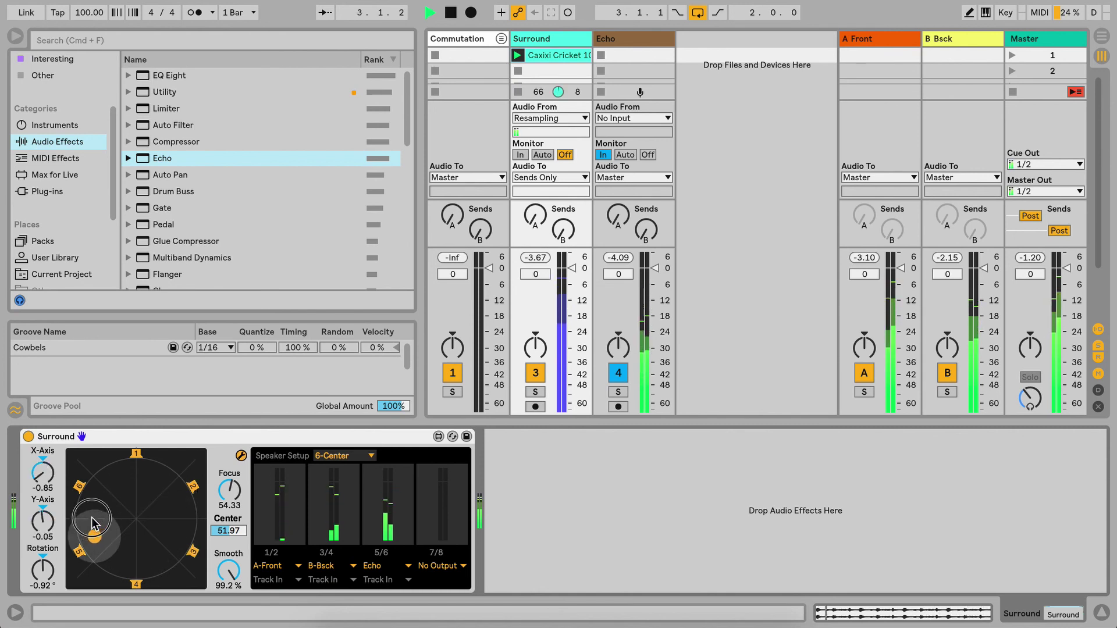
drag(91, 517, 127, 532)
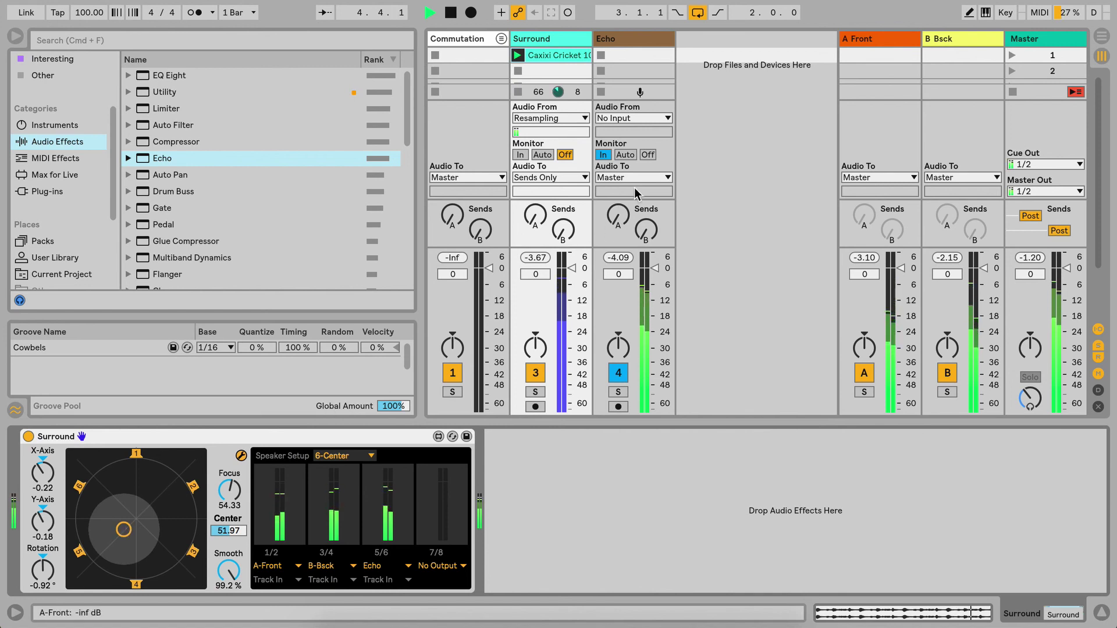
- View the Echo track and return to the Surround track
click(634, 43)
click(563, 39)
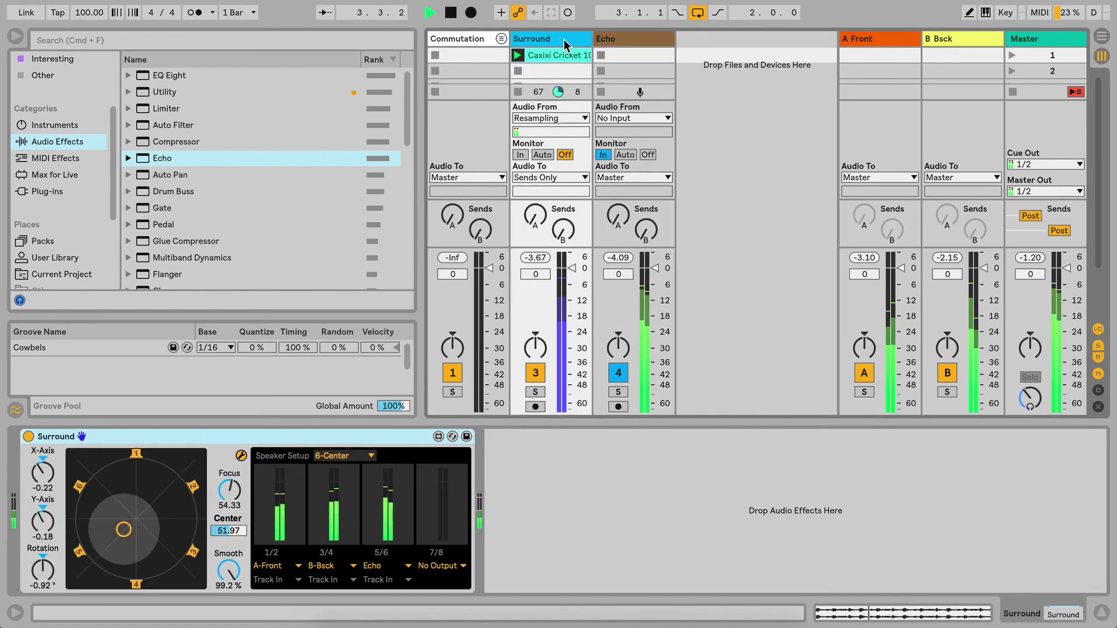